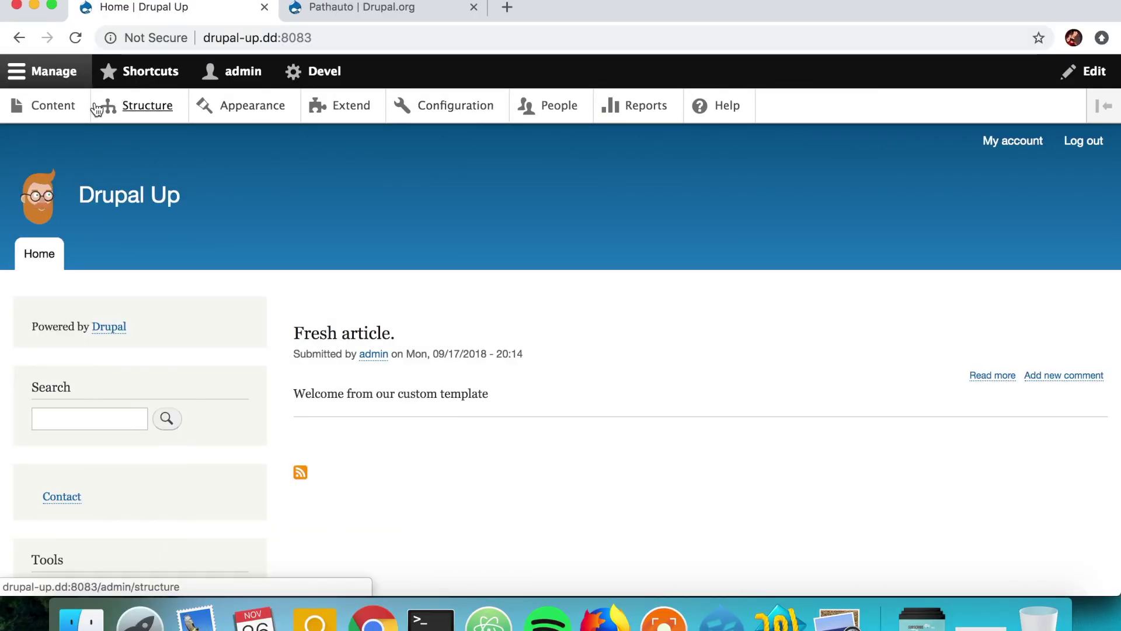
Create and publish an article titled 'Example article without auto path' with no URL alias
left_click(71, 106)
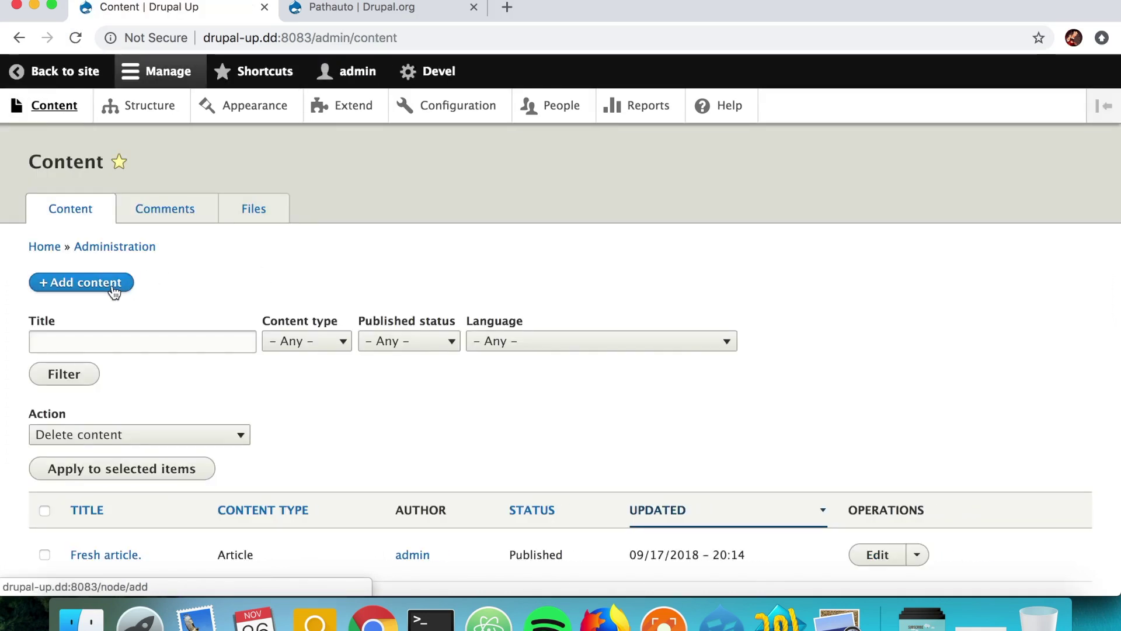
left_click(111, 288)
left_click(108, 241)
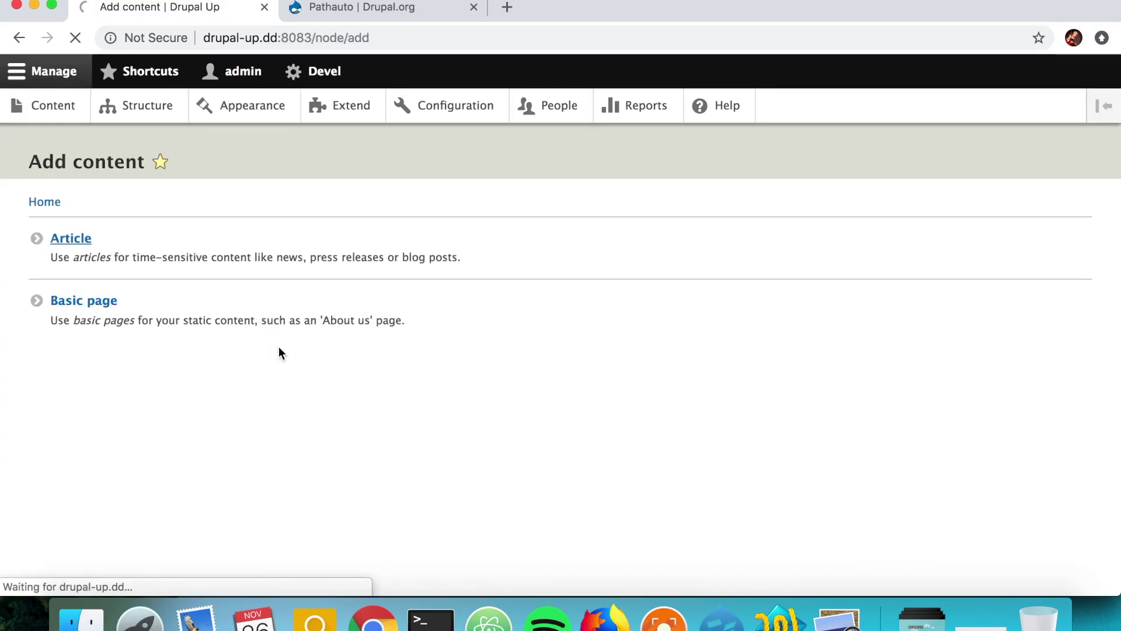
left_click(155, 259)
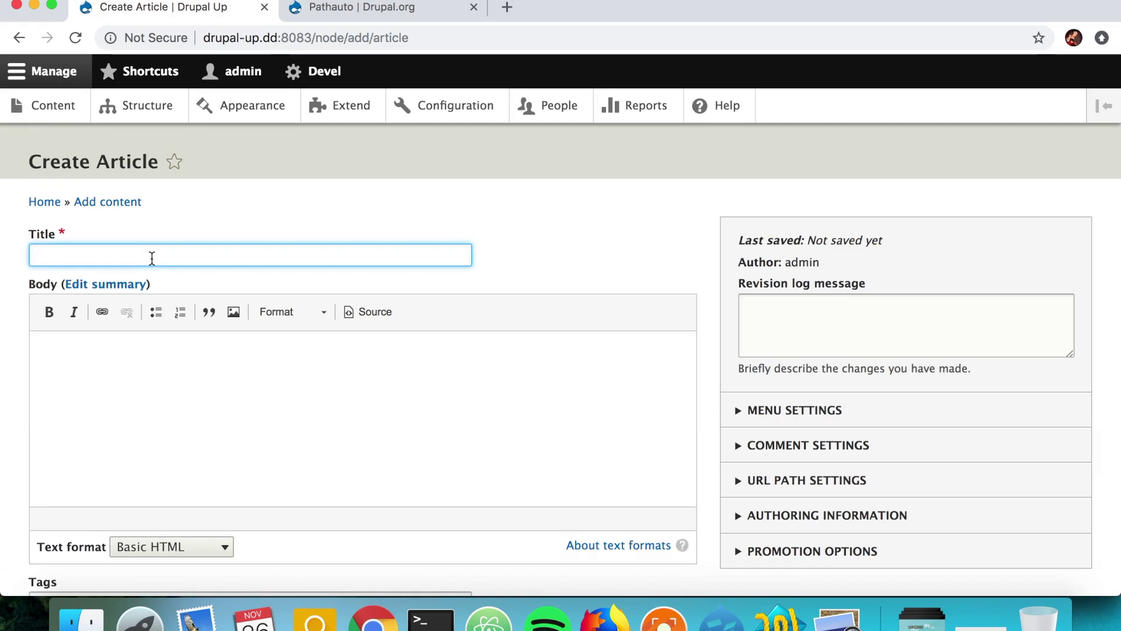
type("Example article wit")
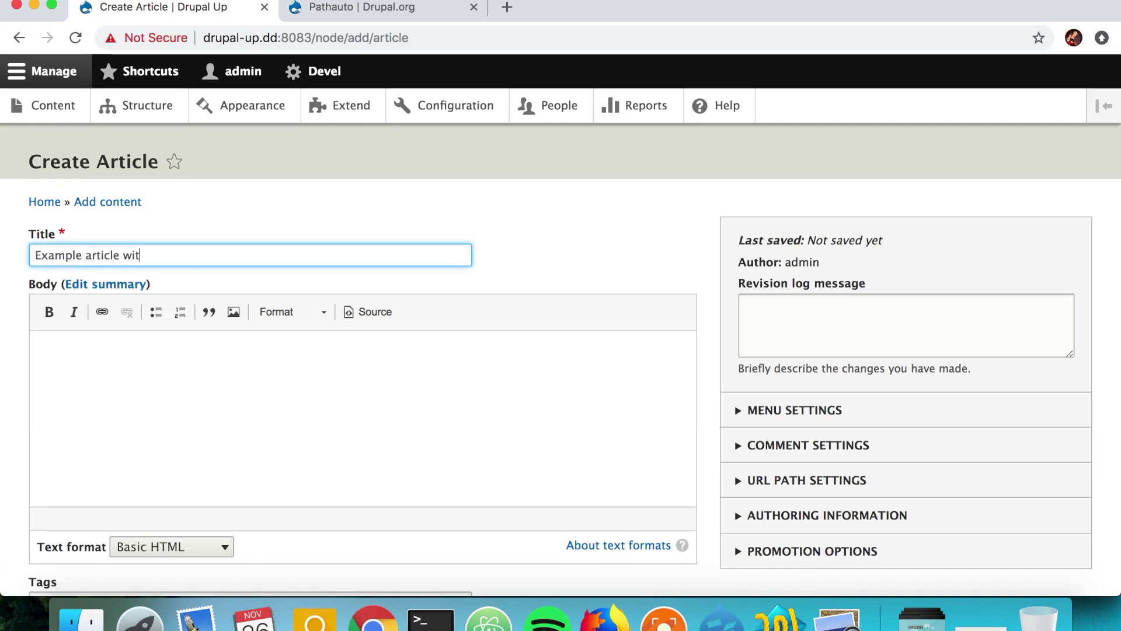
type("hout auto path")
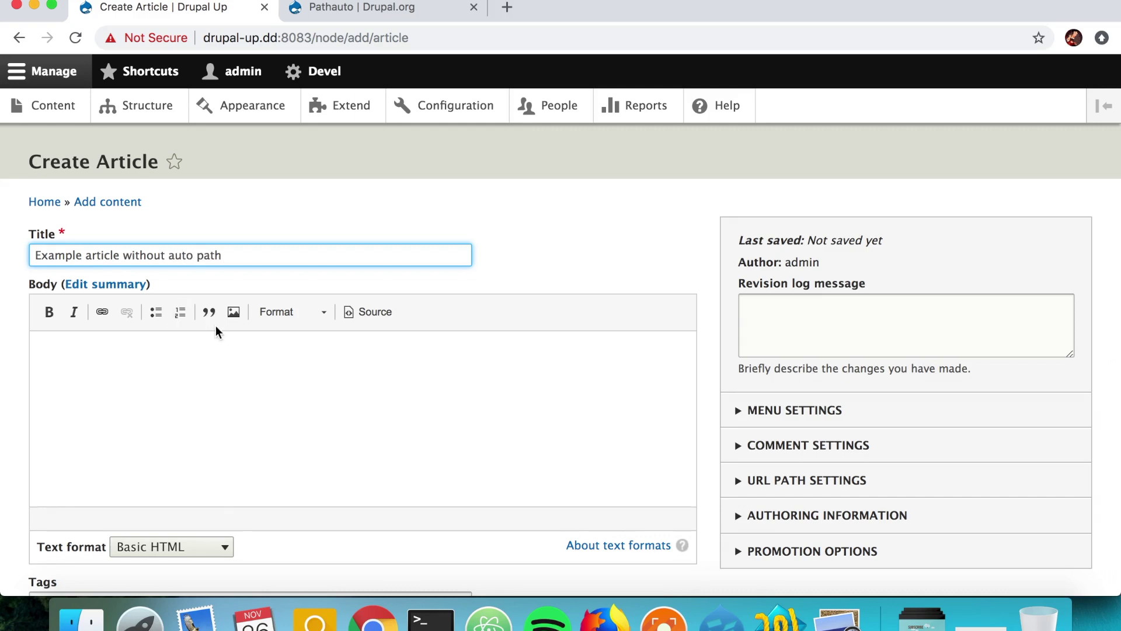
scroll(216, 331, "down", 3)
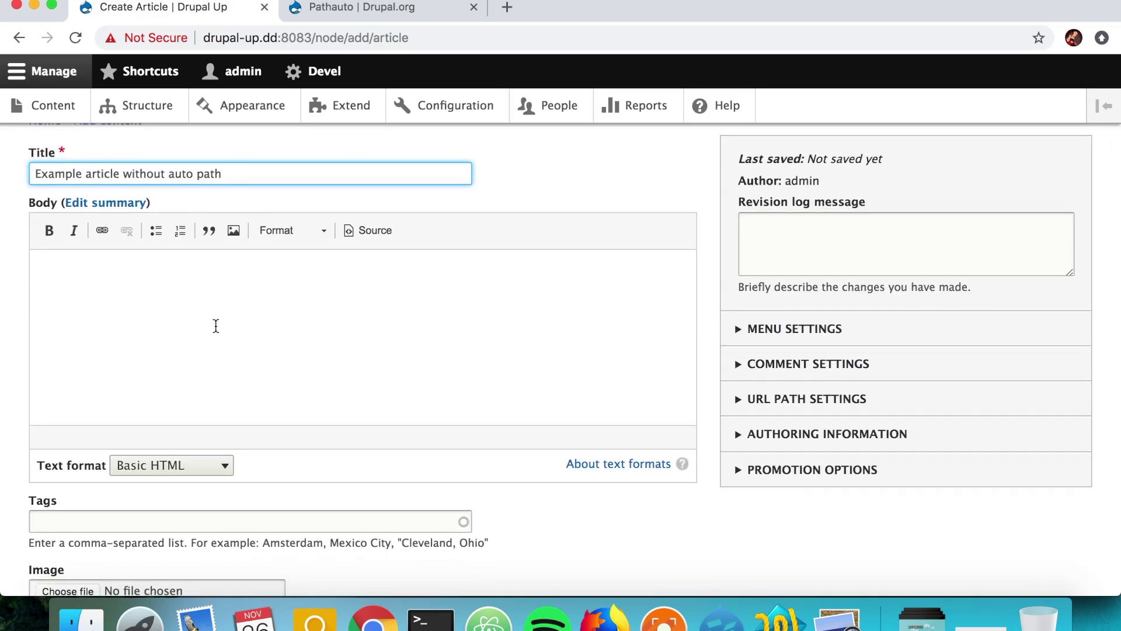
left_click(762, 402)
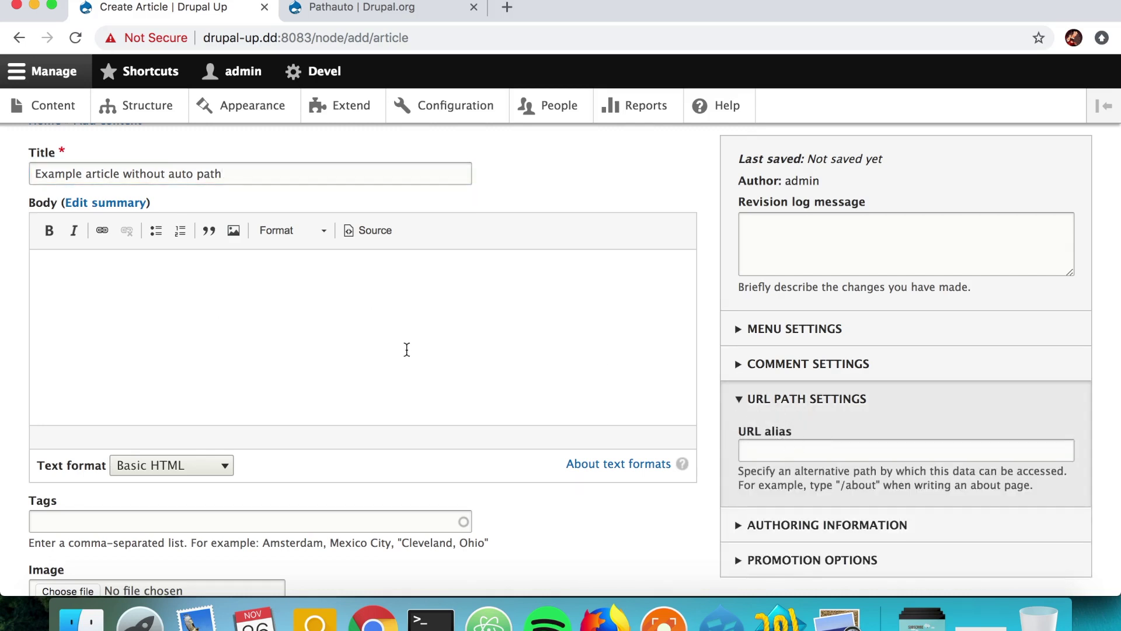
scroll(387, 321, "down", 8)
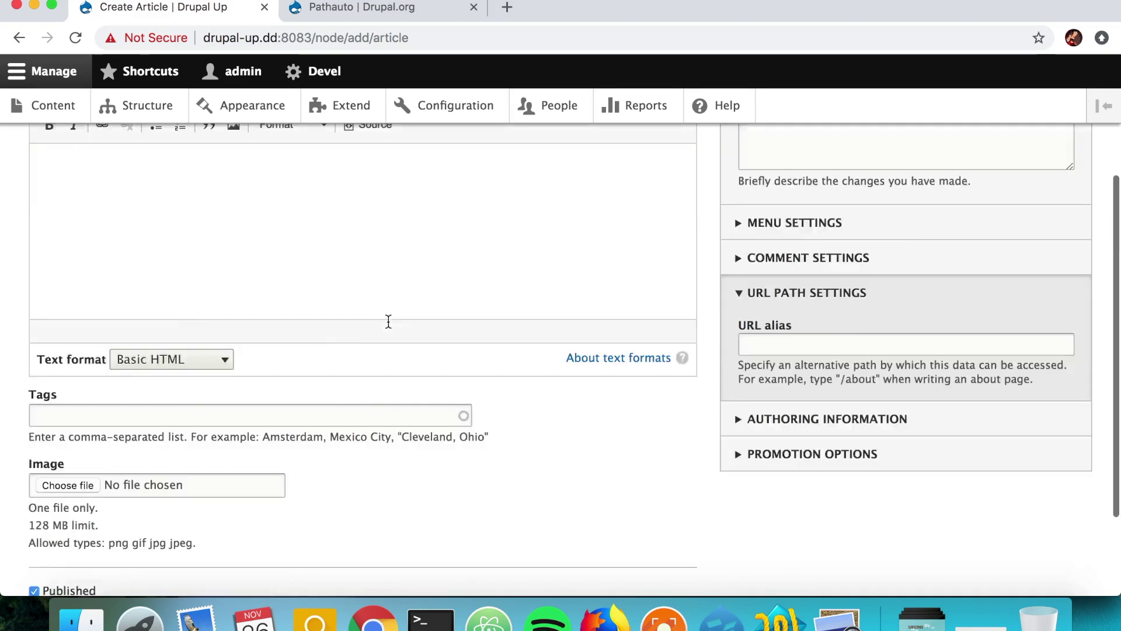
left_click(70, 503)
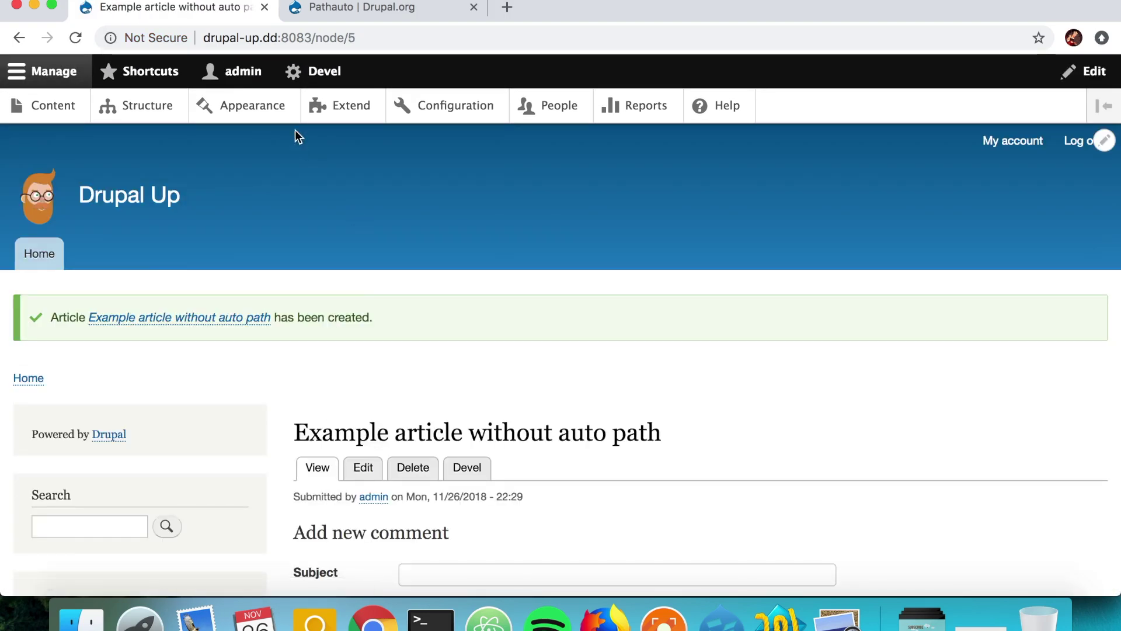
Highlight its default node/5 address and return to the content listing
left_click_drag(316, 38, 342, 42)
double_click(358, 40)
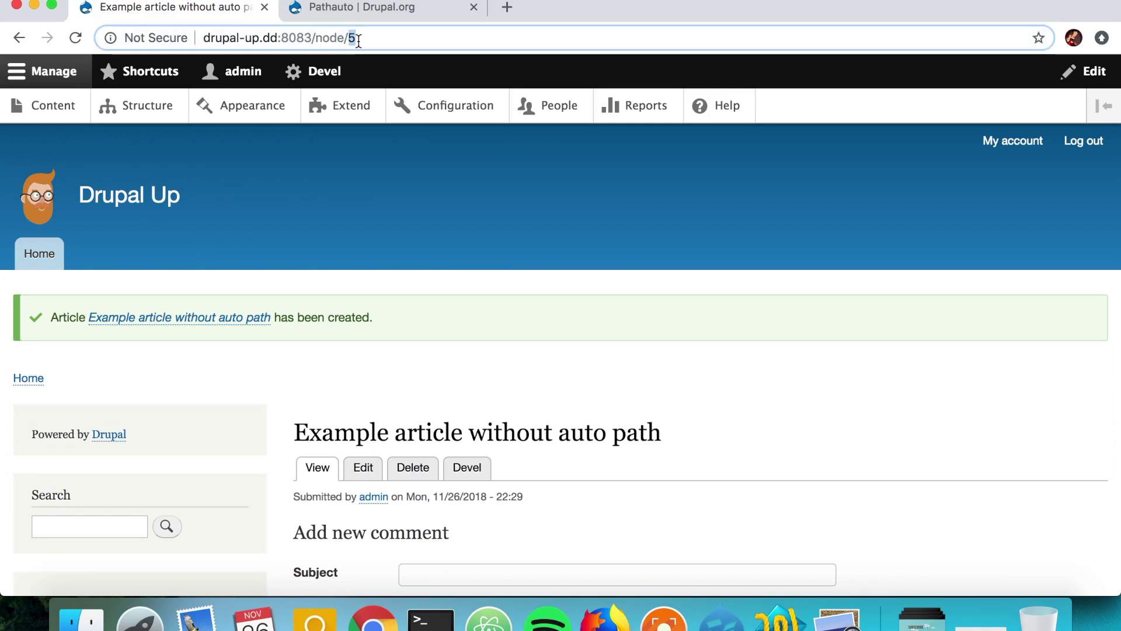
left_click(52, 106)
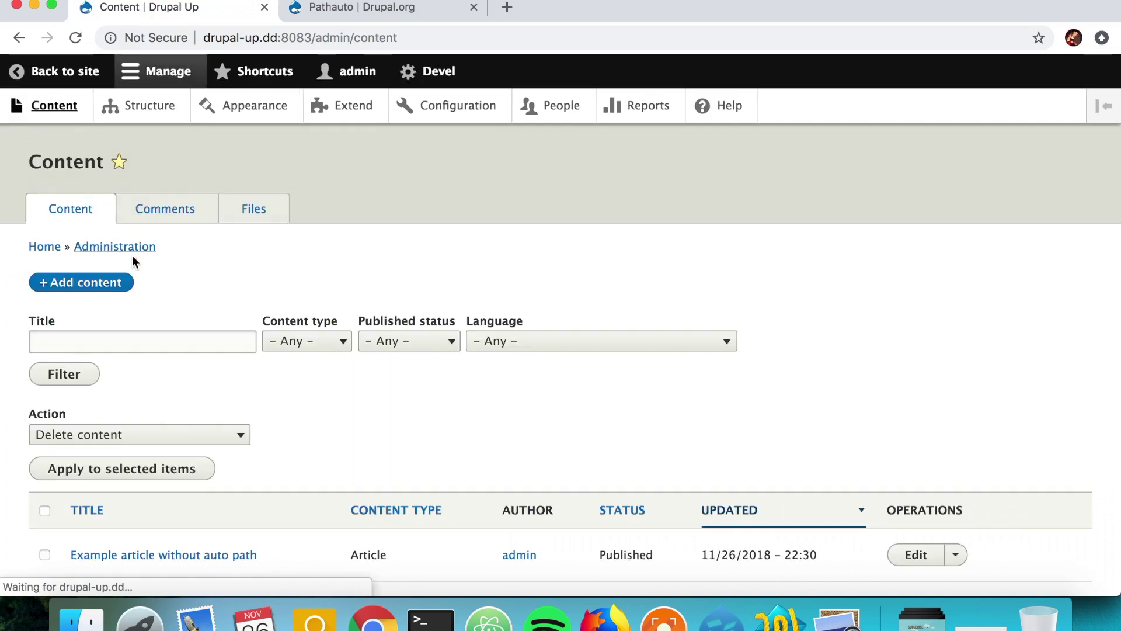
Start a new article titled 'Article with custom path'
left_click(114, 282)
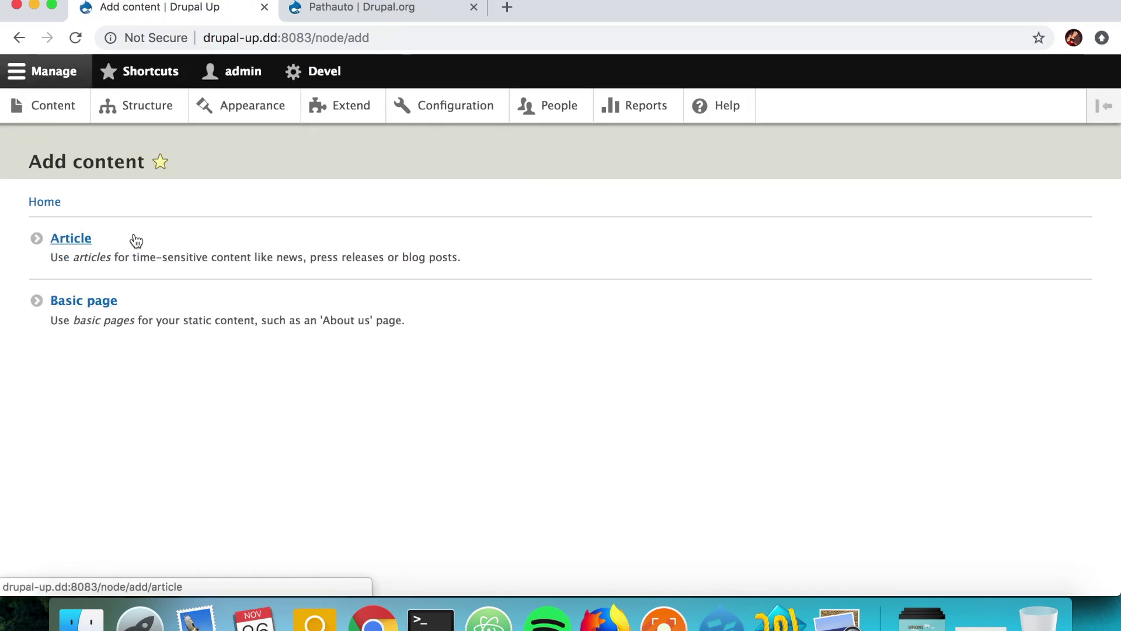
left_click(270, 297)
left_click(158, 255)
type("Article")
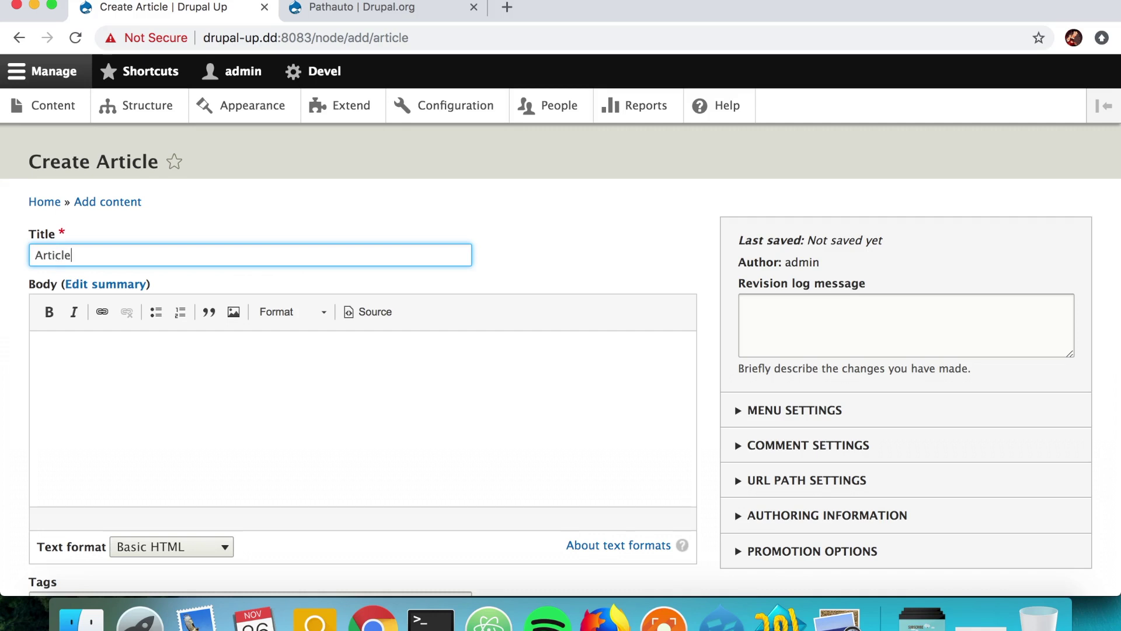
type(" with ")
type("our")
key("BackSpace")
key("BackSpace")
type("custom path")
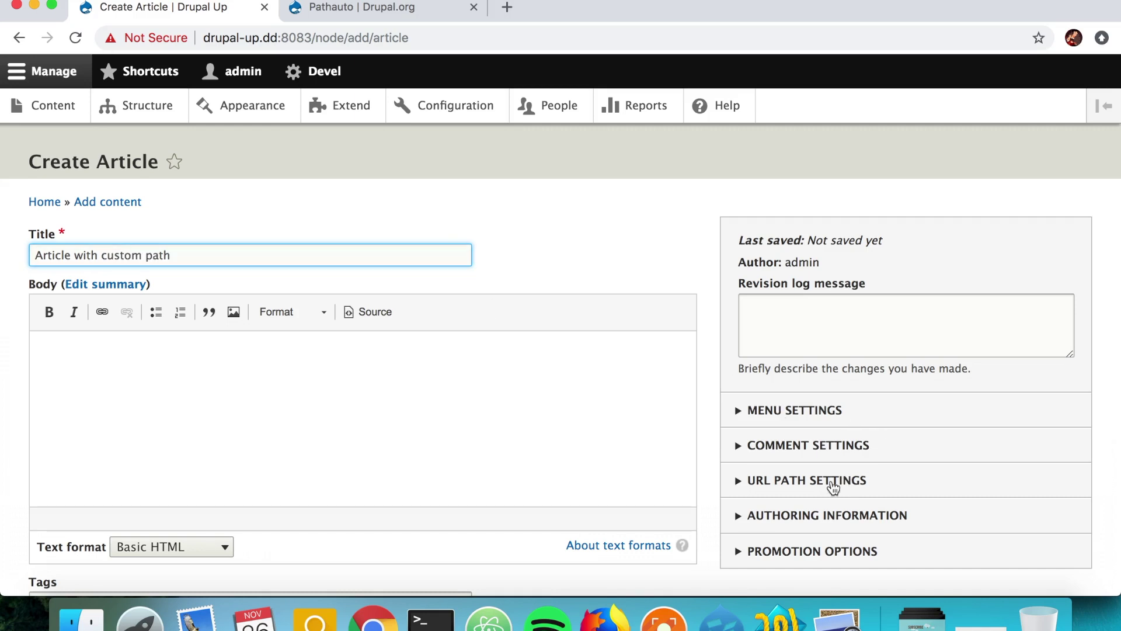
Set its URL alias to /our-custom-path-article, save it, and confirm the alias in the address
left_click(834, 487)
left_click(796, 531)
type("/o")
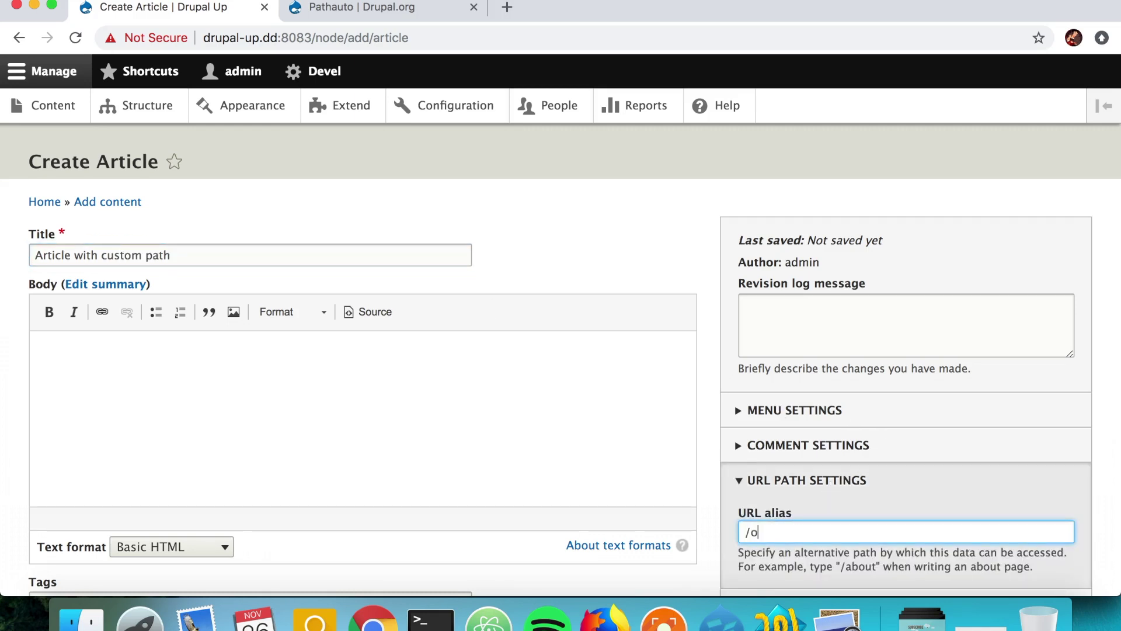
type("ur-custom-path-article")
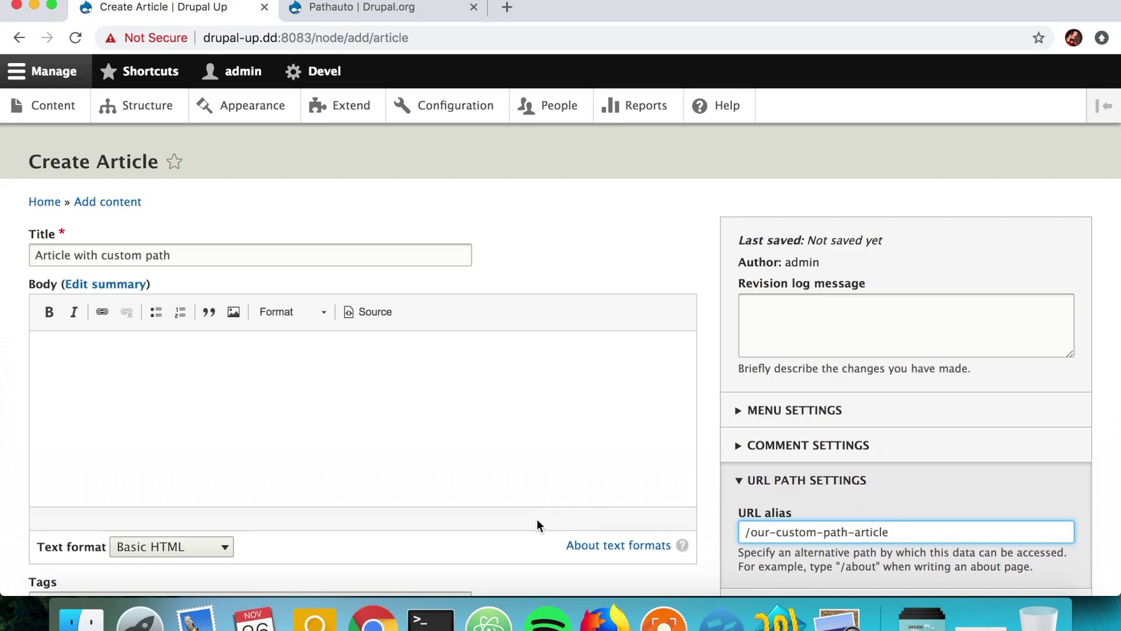
scroll(451, 476, "down", 5)
left_click(87, 502)
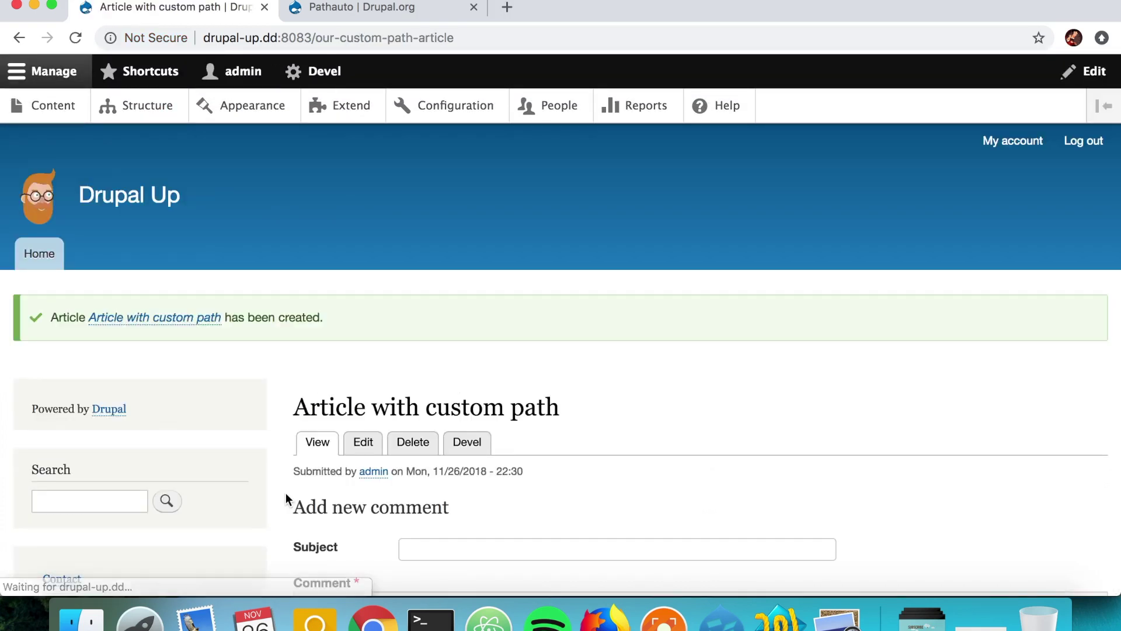
left_click_drag(316, 38, 454, 38)
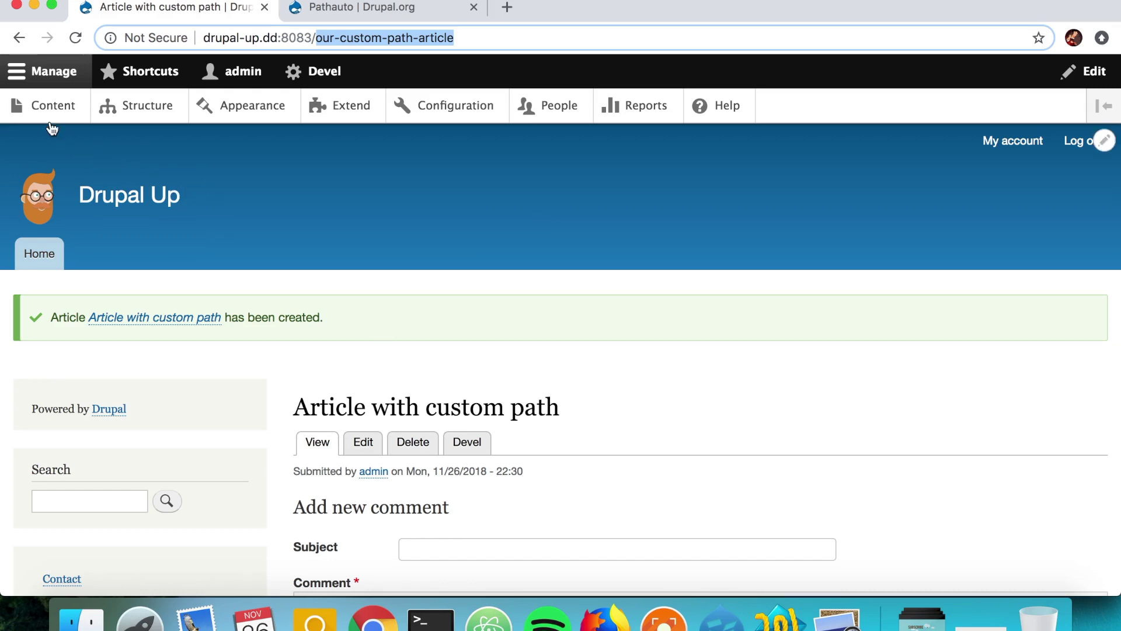
left_click(53, 105)
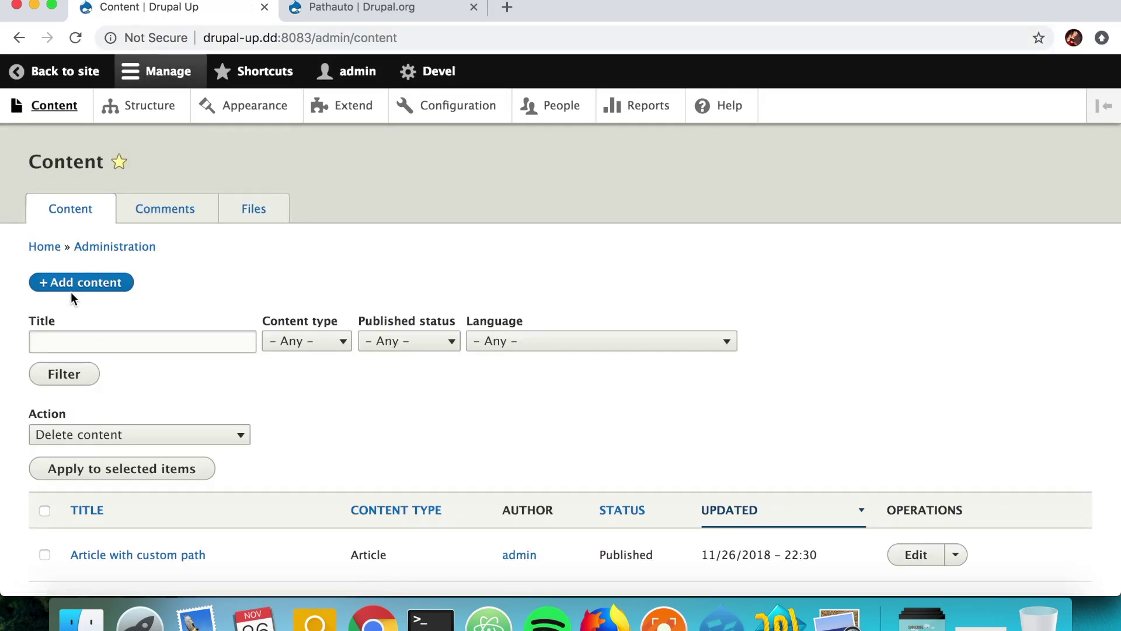
Open a blank Create Article form with the Title field focused
left_click(81, 282)
left_click(184, 255)
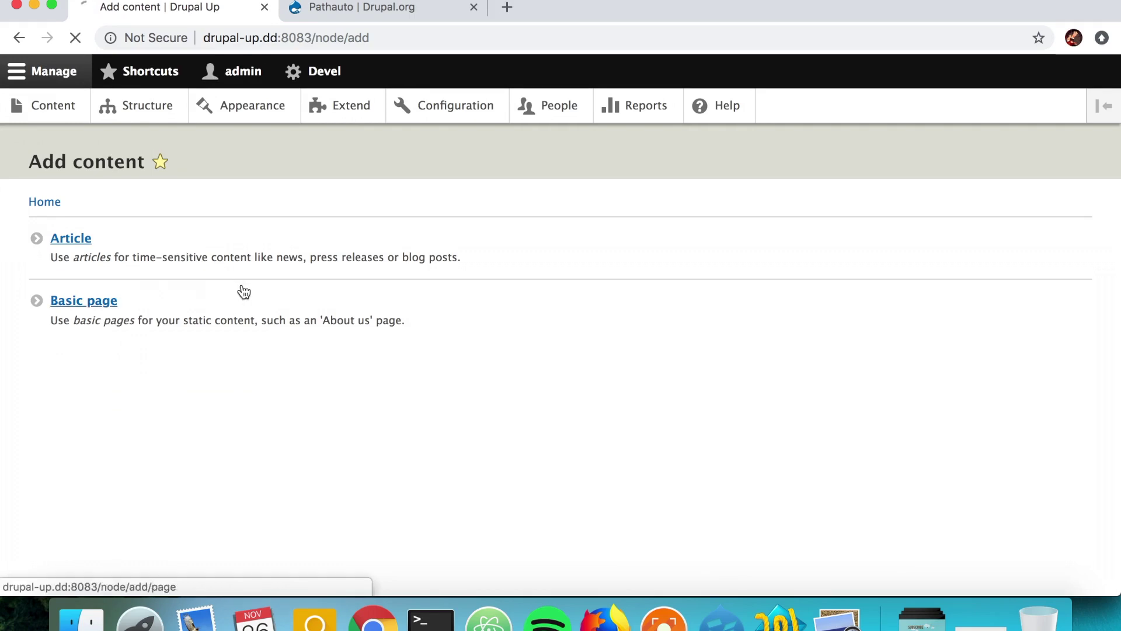
left_click(119, 257)
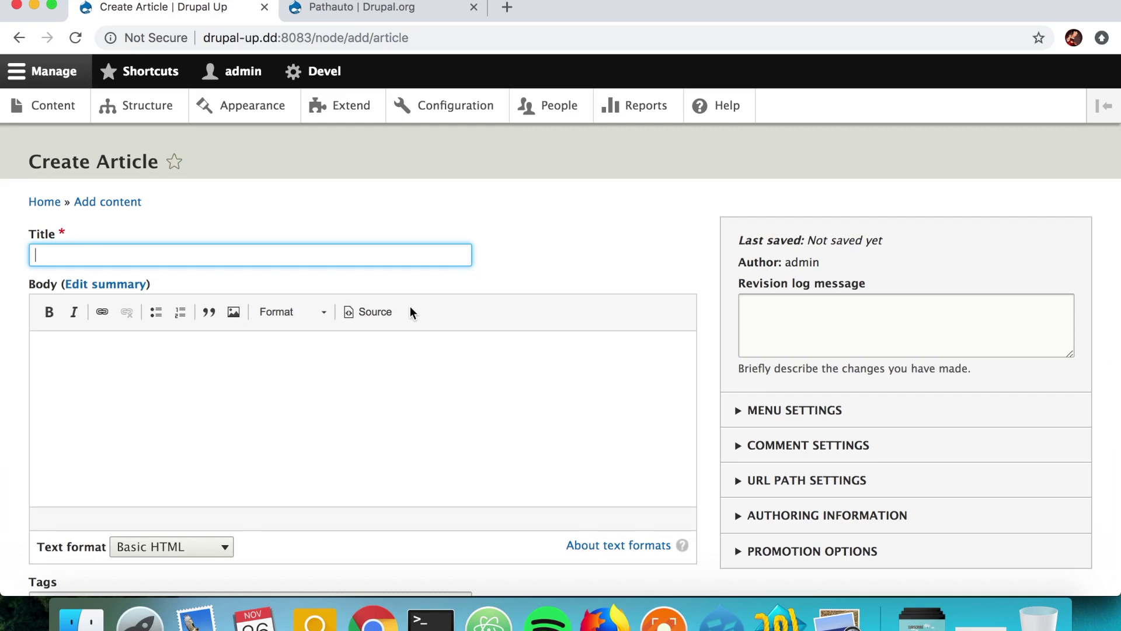
Review the Pathauto project page on Drupal.org and copy 'pathauto' from its URL
left_click(395, 6)
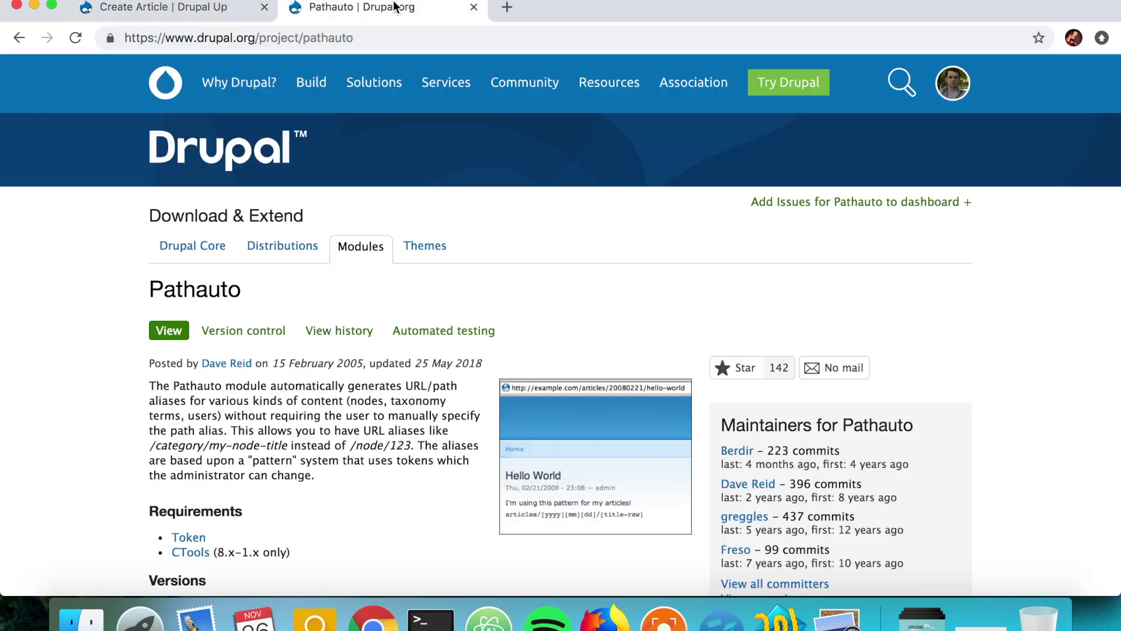
double_click(202, 283)
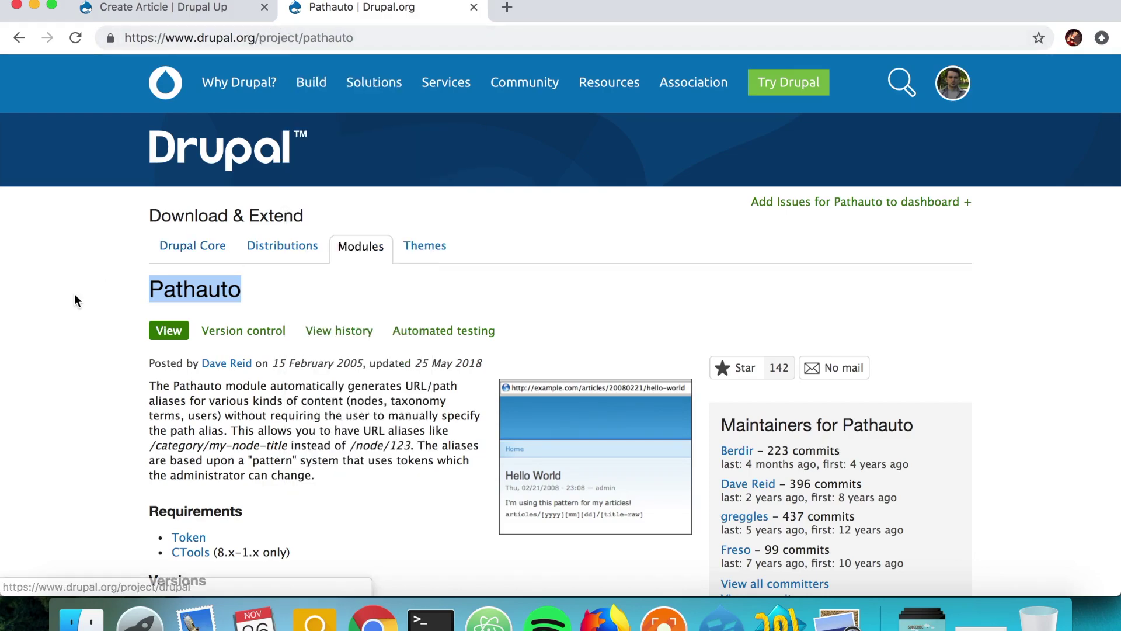
scroll(75, 299, "down", 15)
scroll(75, 299, "up", 1)
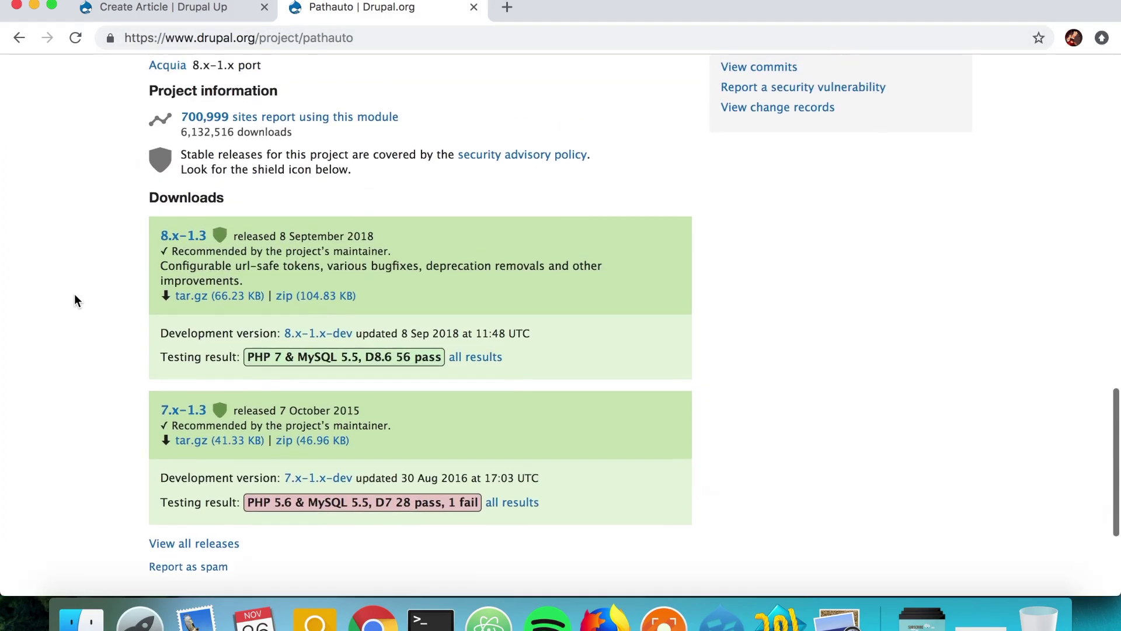
scroll(75, 299, "up", 1)
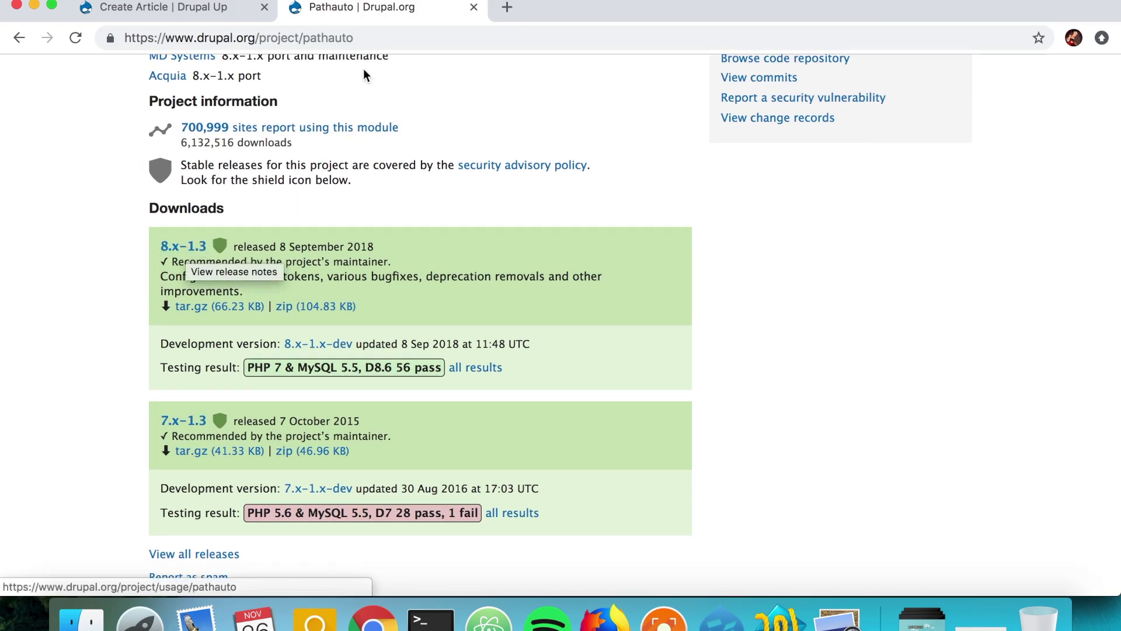
double_click(332, 37)
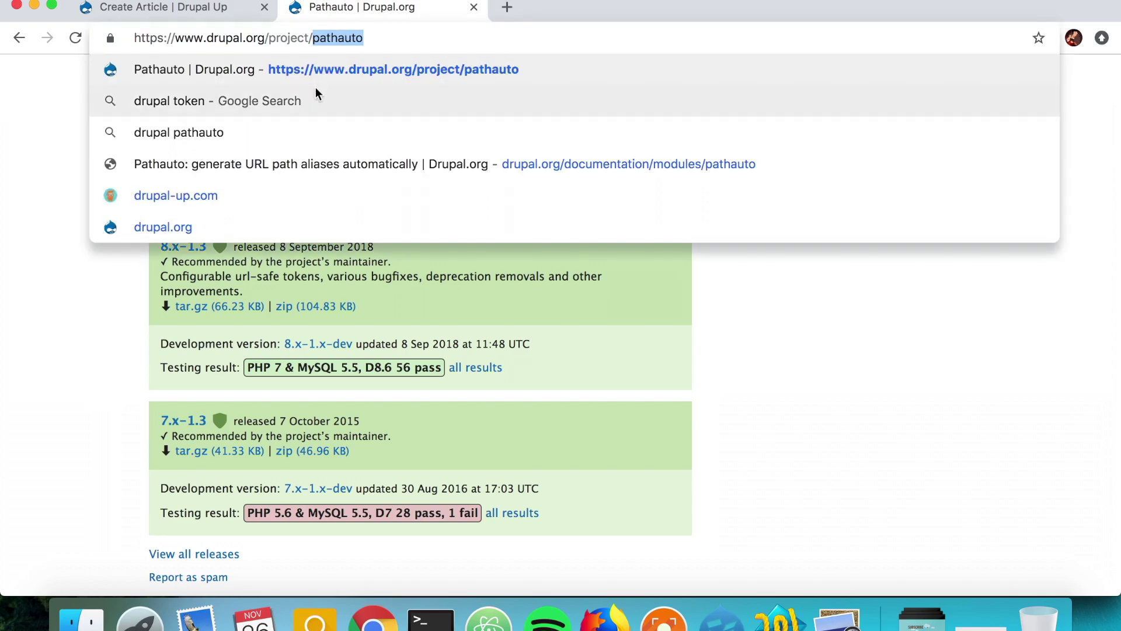
left_click(113, 271)
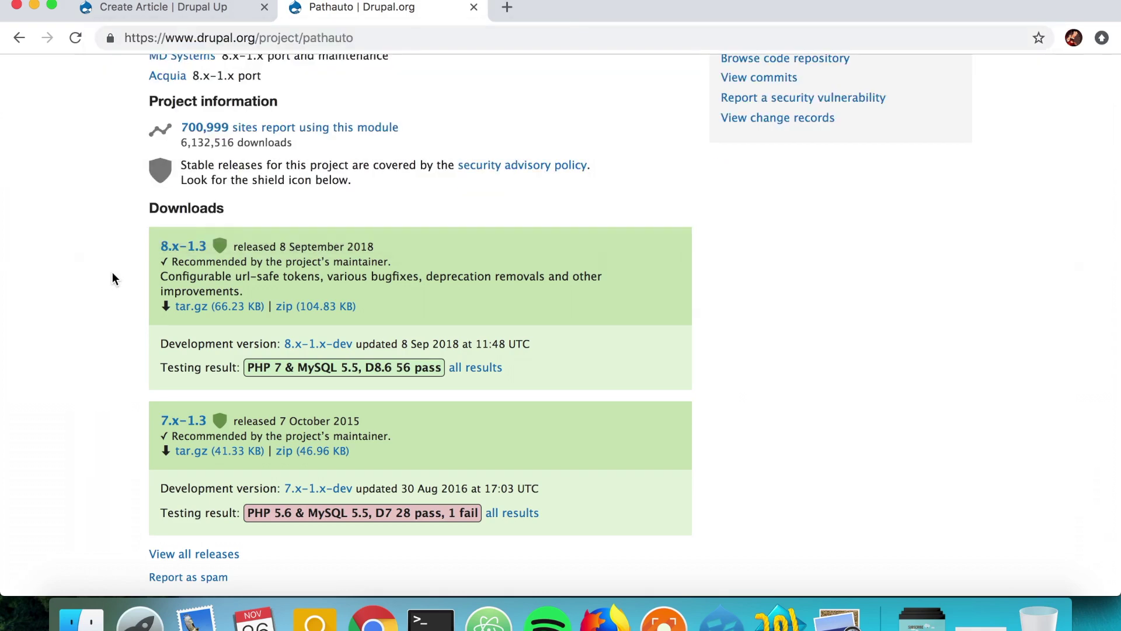
left_click(194, 6)
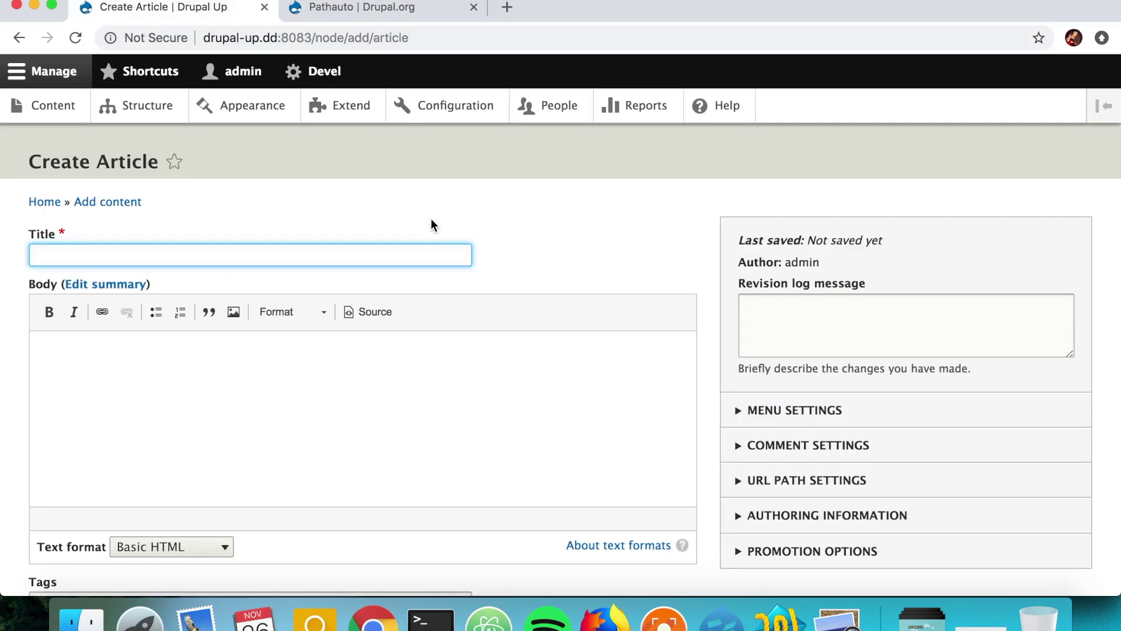
Open a maximized terminal for the drupal-up.dd site from Acquia Dev Desktop
left_click(636, 7)
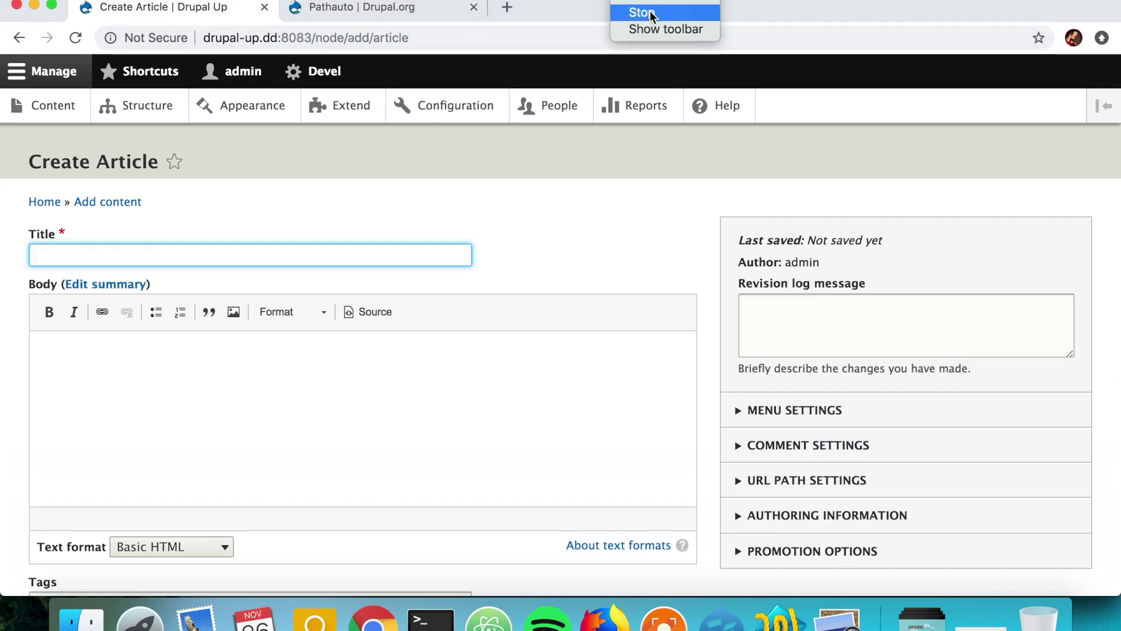
left_click(556, 200)
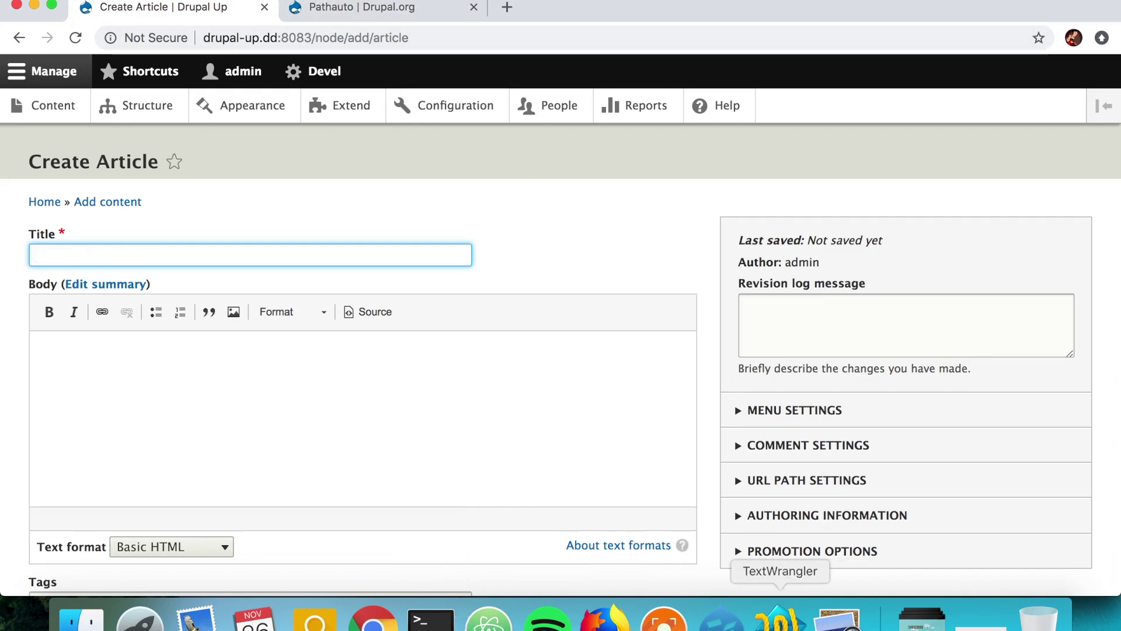
left_click(723, 617)
left_click(905, 93)
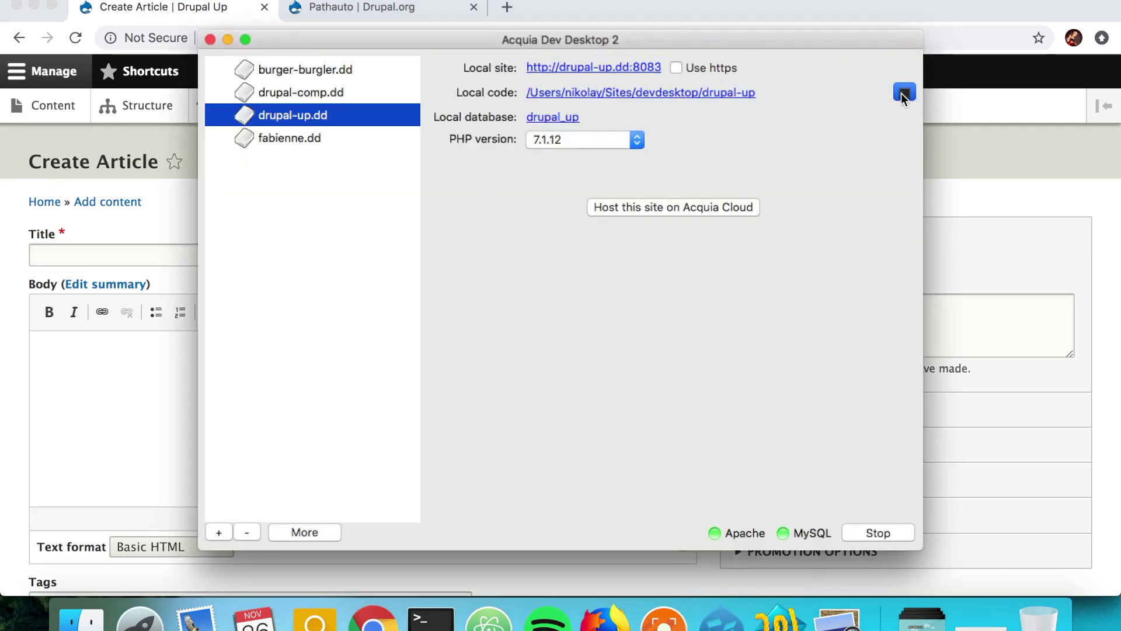
key("super+alt+f")
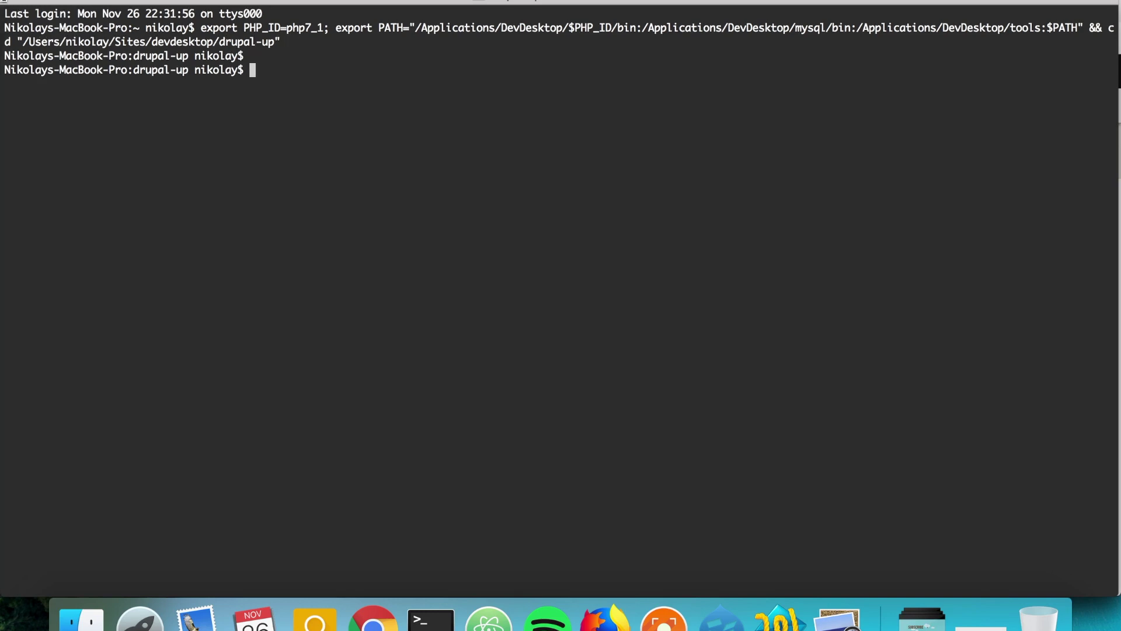
Run 'composer require drupal/pathauto', installing Pathauto 1.3.0 with token 1.5.0 and ctools 3.0.0
type("composer require ")
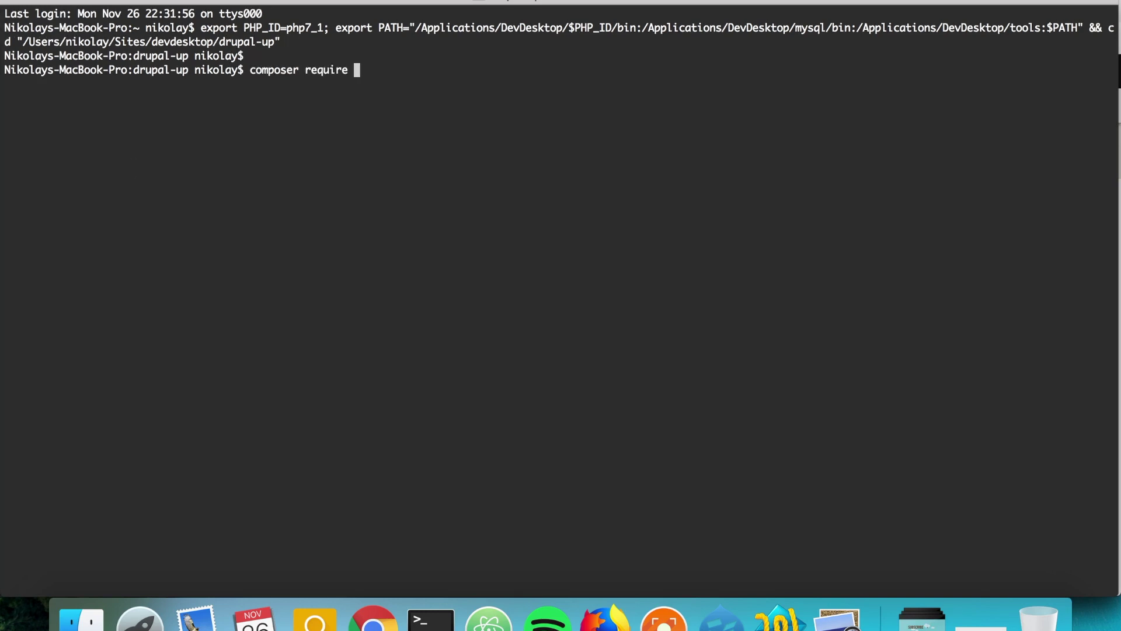
type("drupal/pathauto")
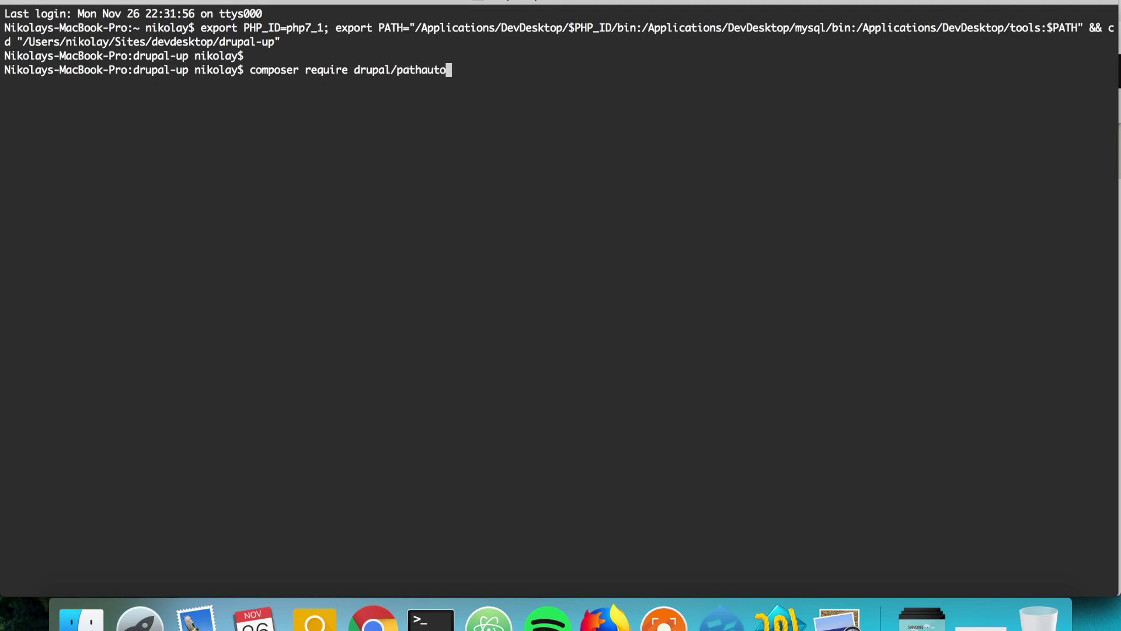
key("Return")
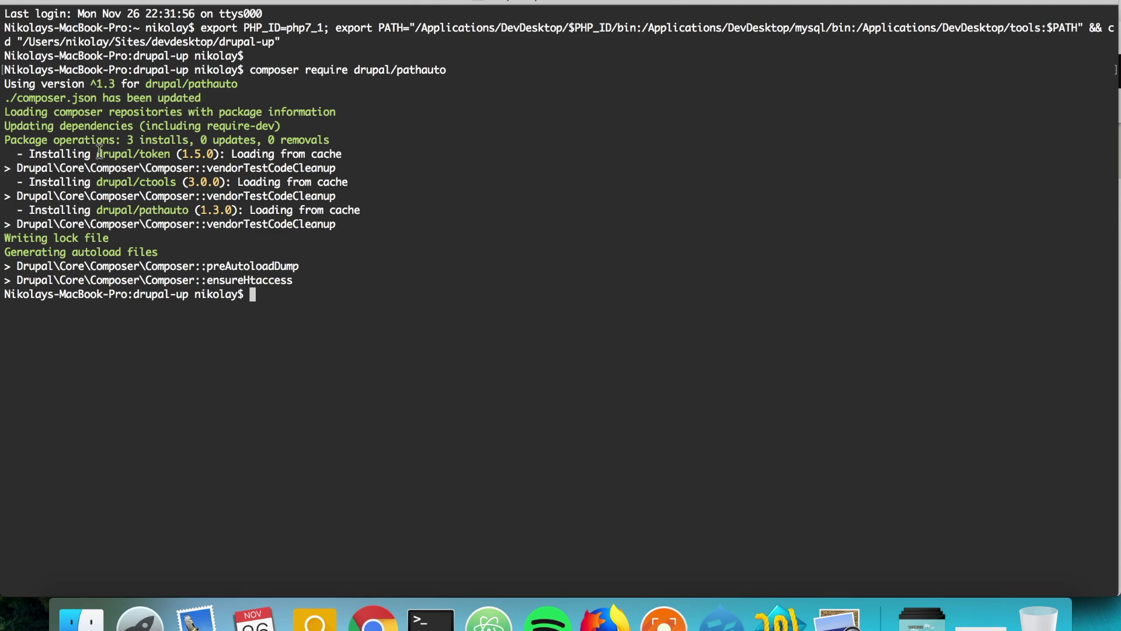
left_click_drag(97, 154, 97, 182)
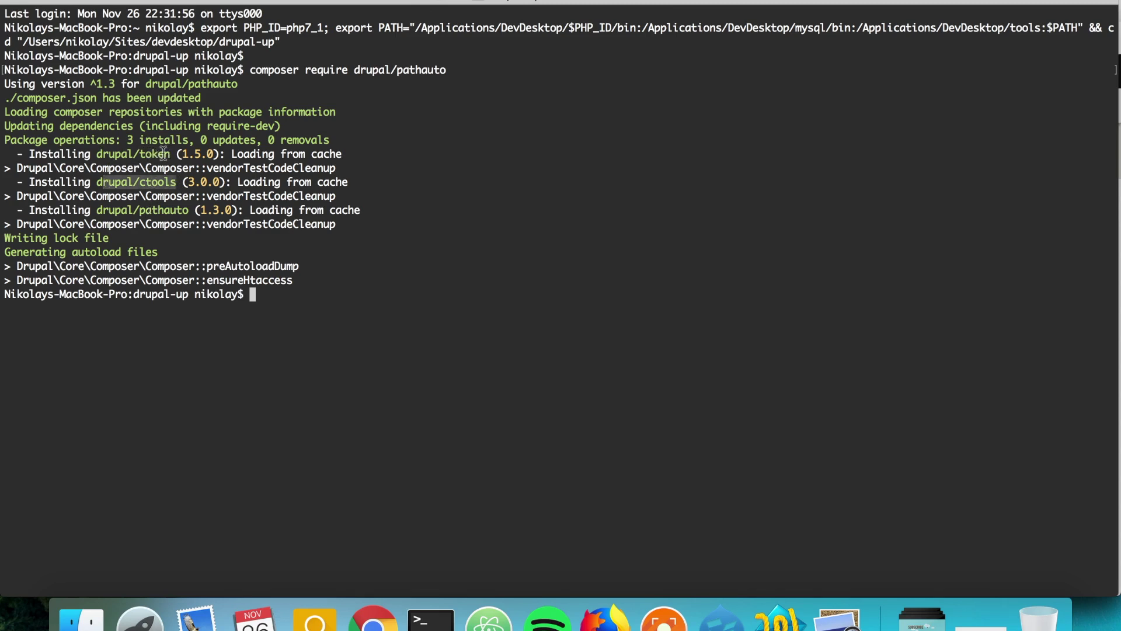
left_click_drag(170, 153, 104, 155)
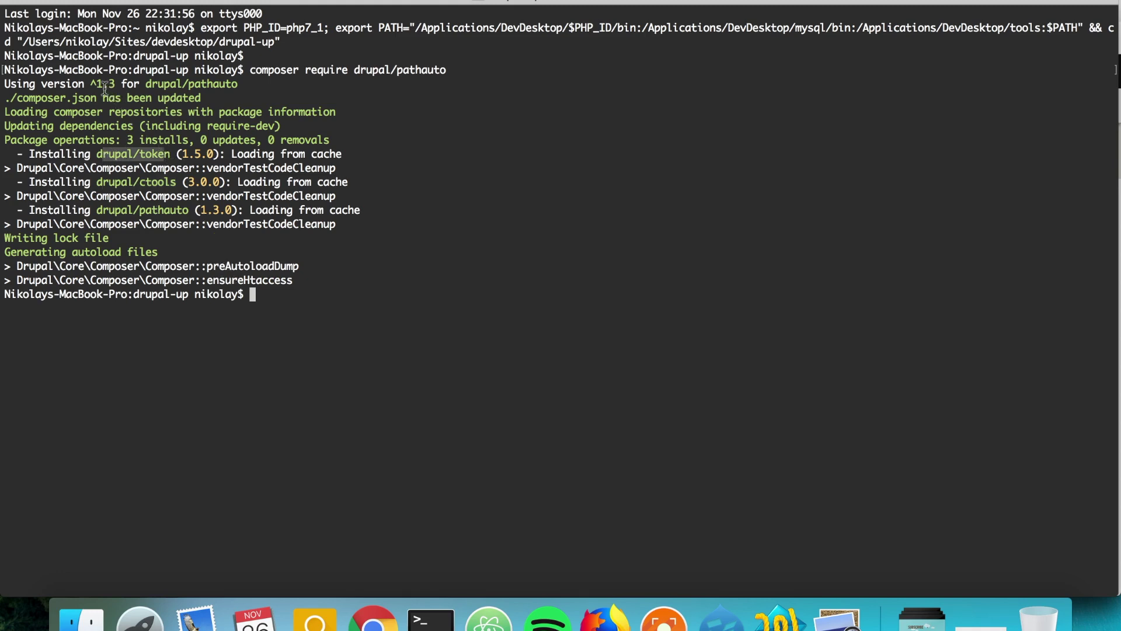
left_click_drag(96, 88, 119, 87)
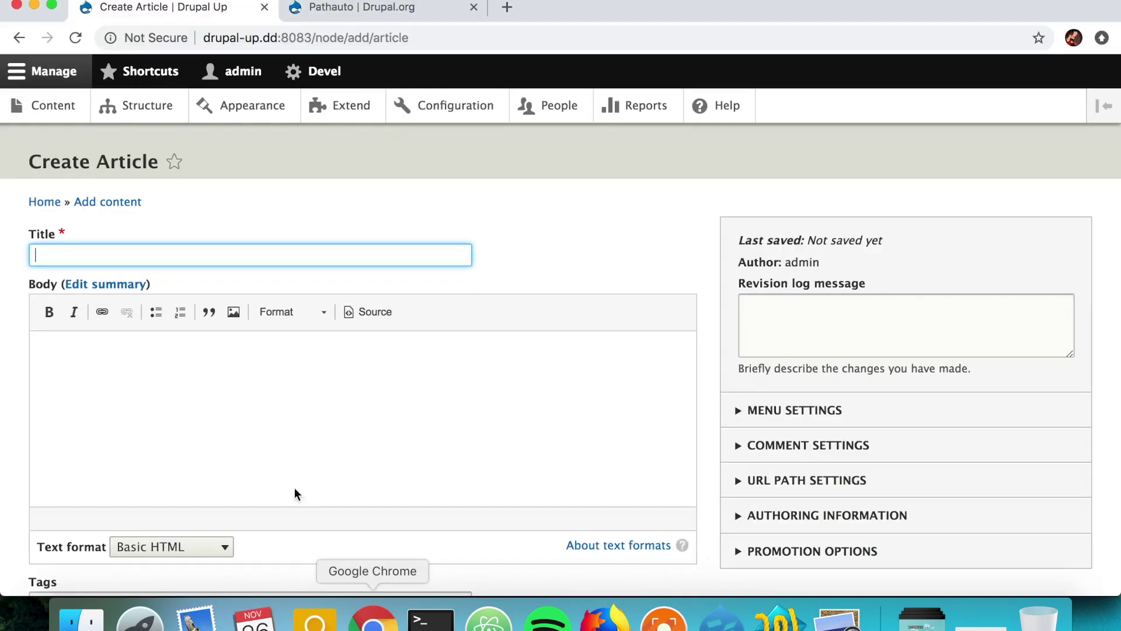
Back on the Drupal site, filter the Extend module list by 'path'
left_click(351, 7)
scroll(309, 284, "down", 15)
scroll(310, 283, "down", 4)
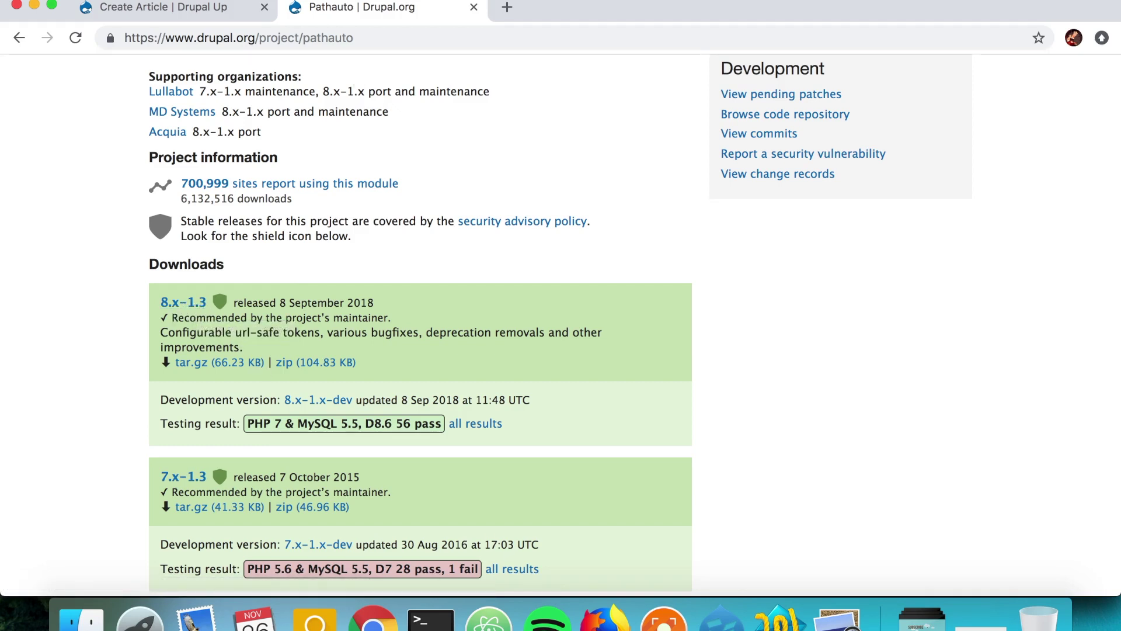
key("ctrl+shift+Tab")
left_click(343, 117)
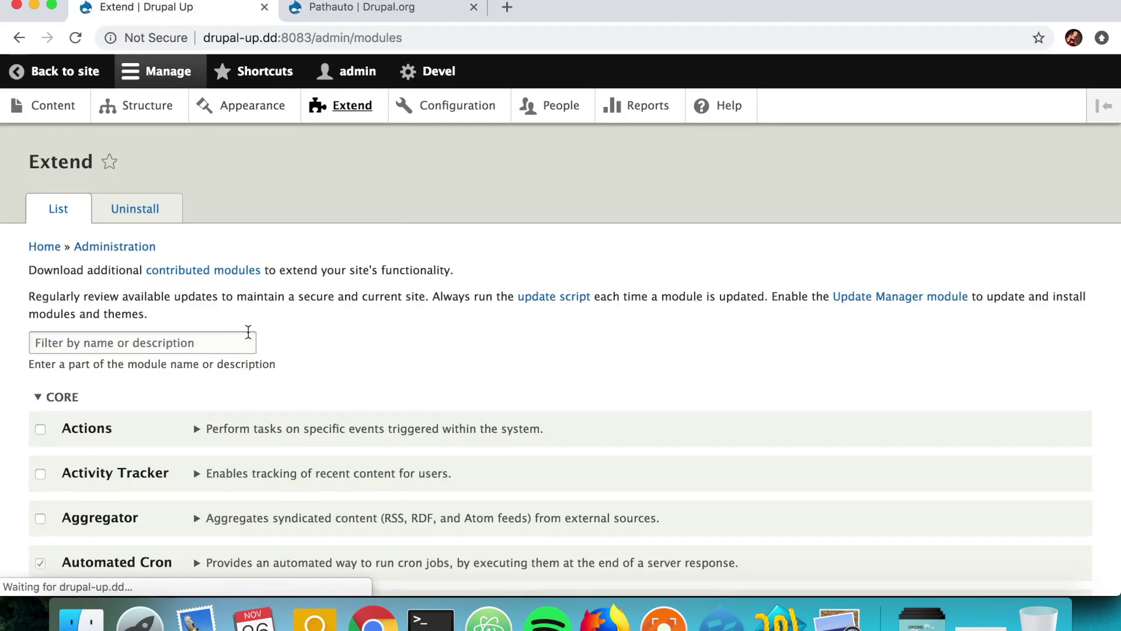
left_click(212, 345)
type("path")
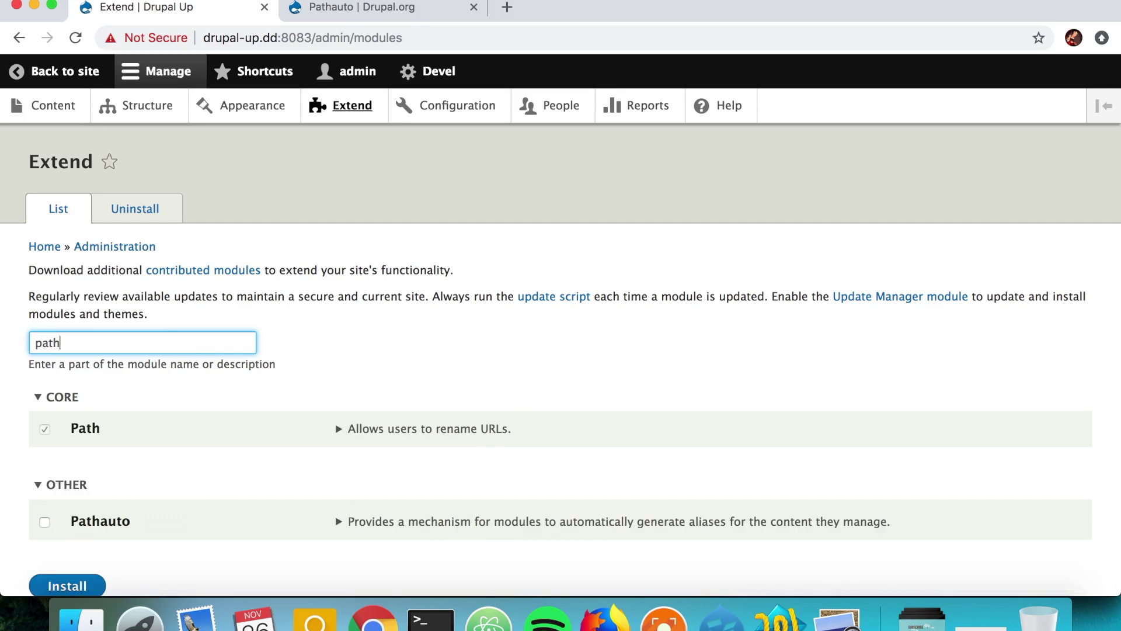
Install Pathauto, confirming Token and Chaos tools were enabled alongside it
left_click(96, 525)
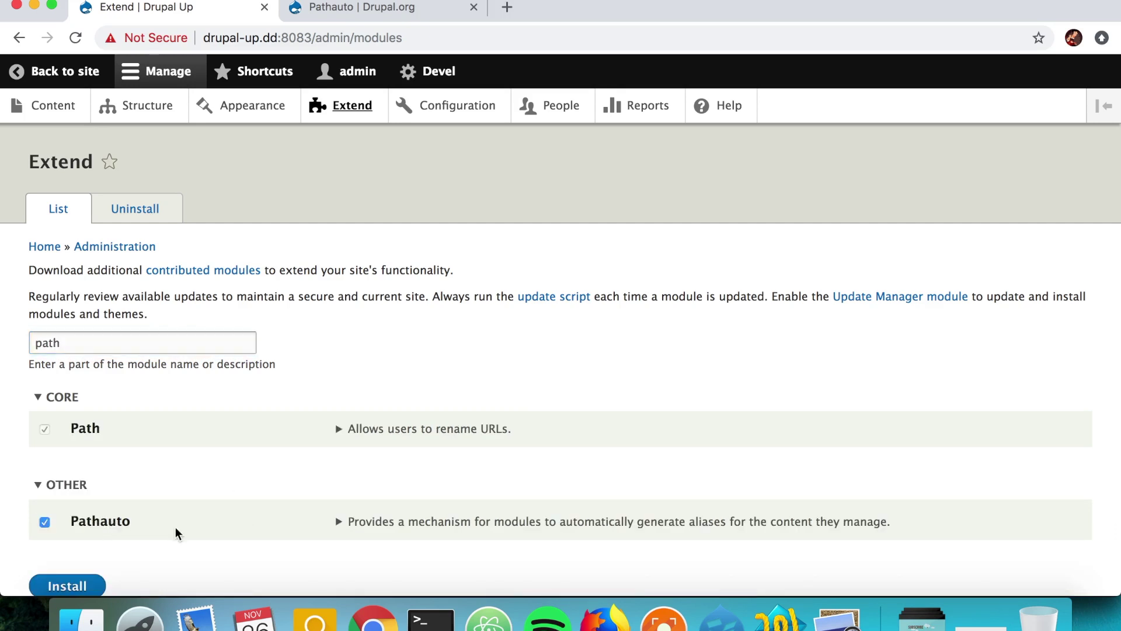
scroll(177, 533, "down", 3)
left_click(73, 503)
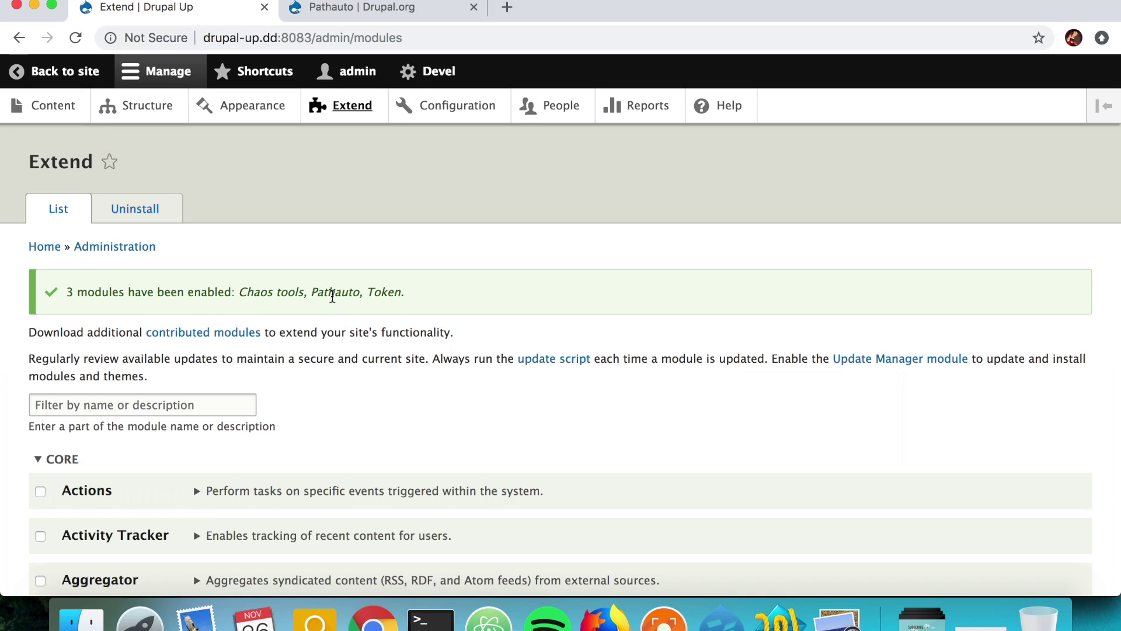
double_click(388, 293)
double_click(255, 292)
left_click(460, 116)
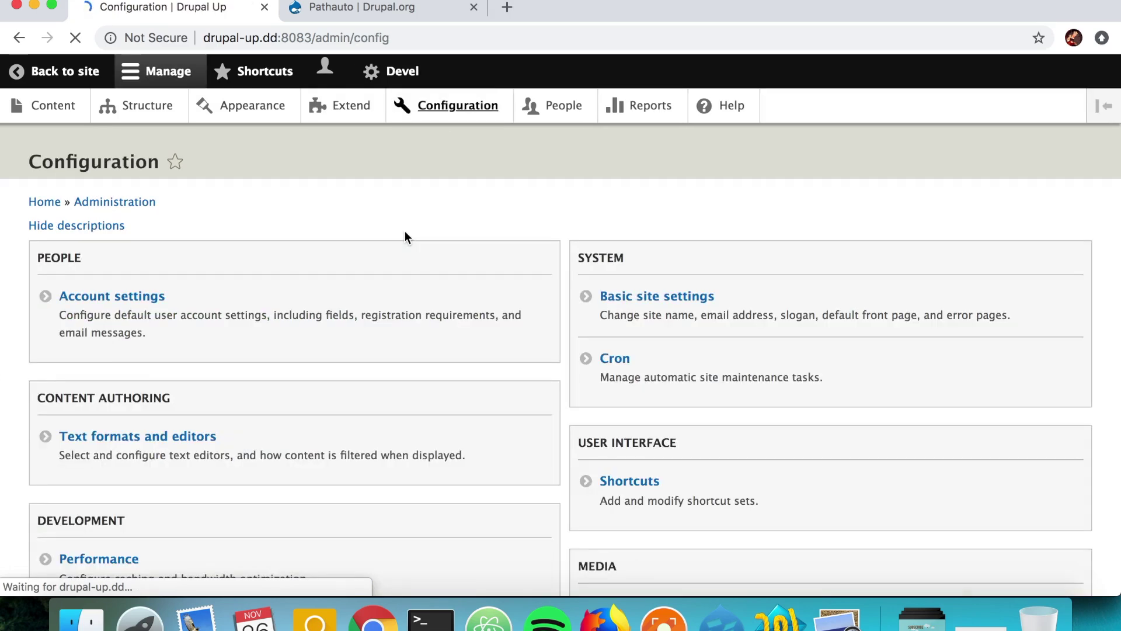
Go to URL aliases > Patterns and begin adding a new Pathauto pattern
scroll(405, 232, "down", 10)
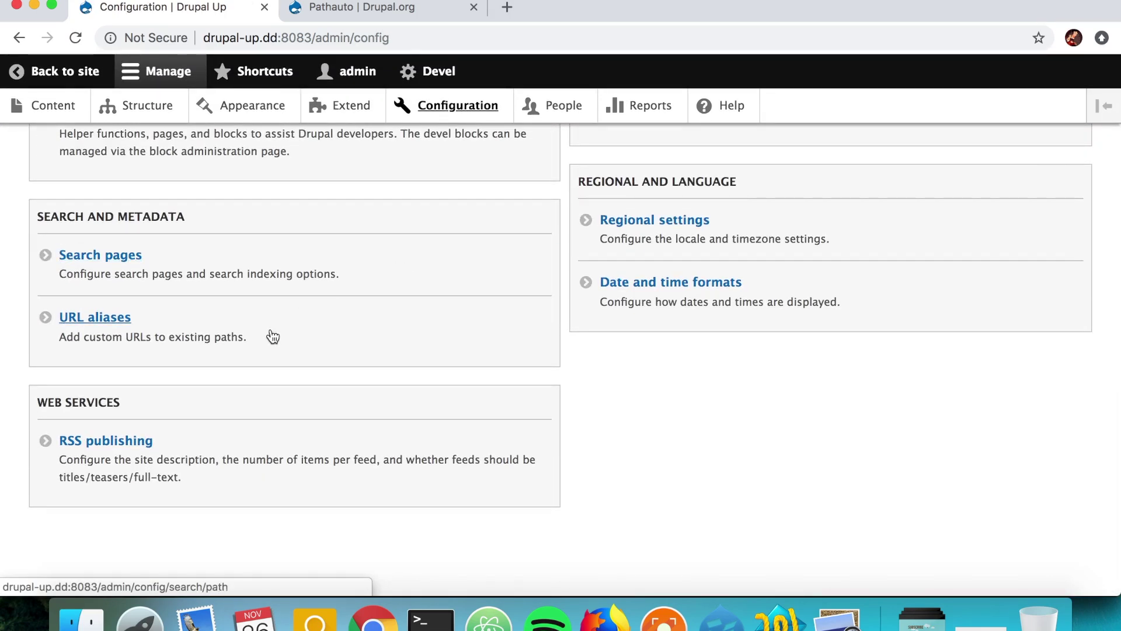
scroll(272, 337, "up", 10)
scroll(393, 209, "down", 10)
left_click(208, 344)
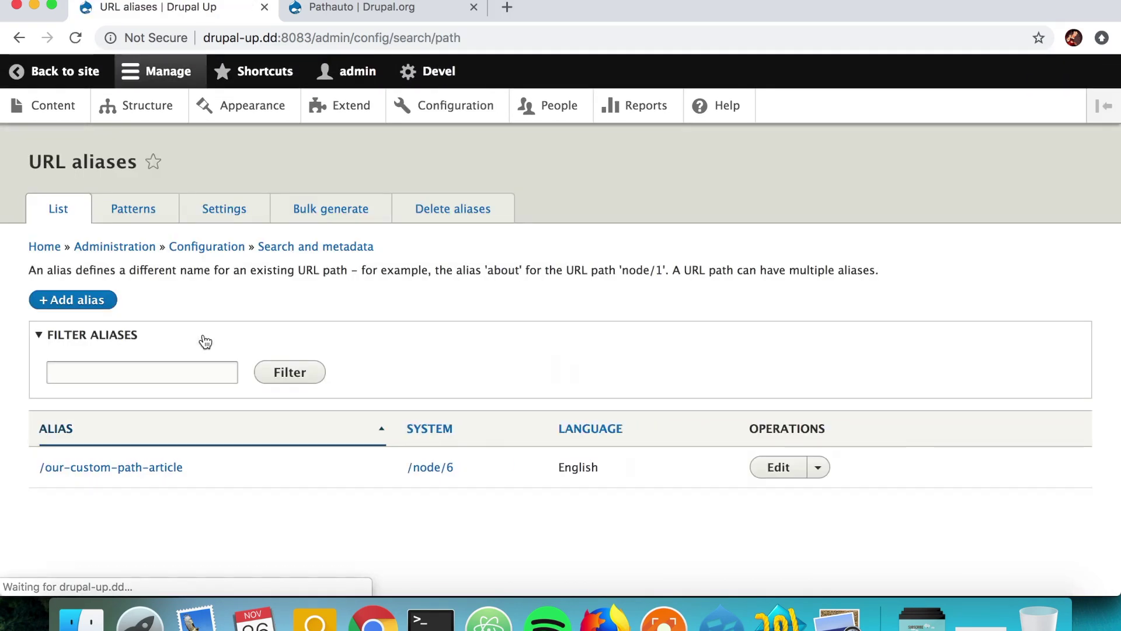
left_click(133, 209)
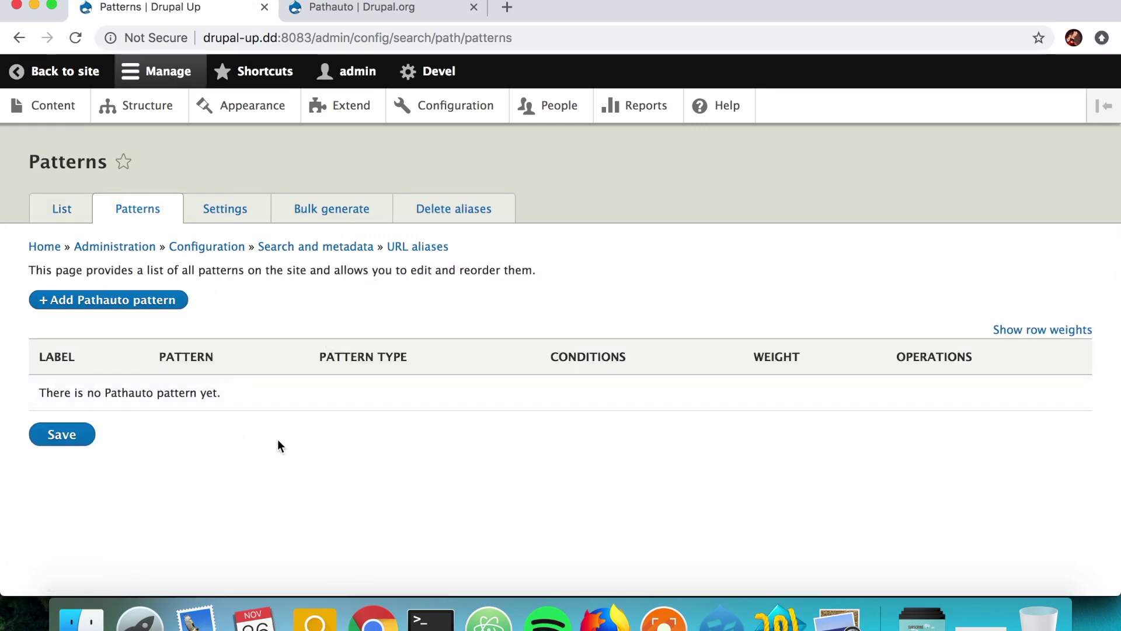
left_click(108, 300)
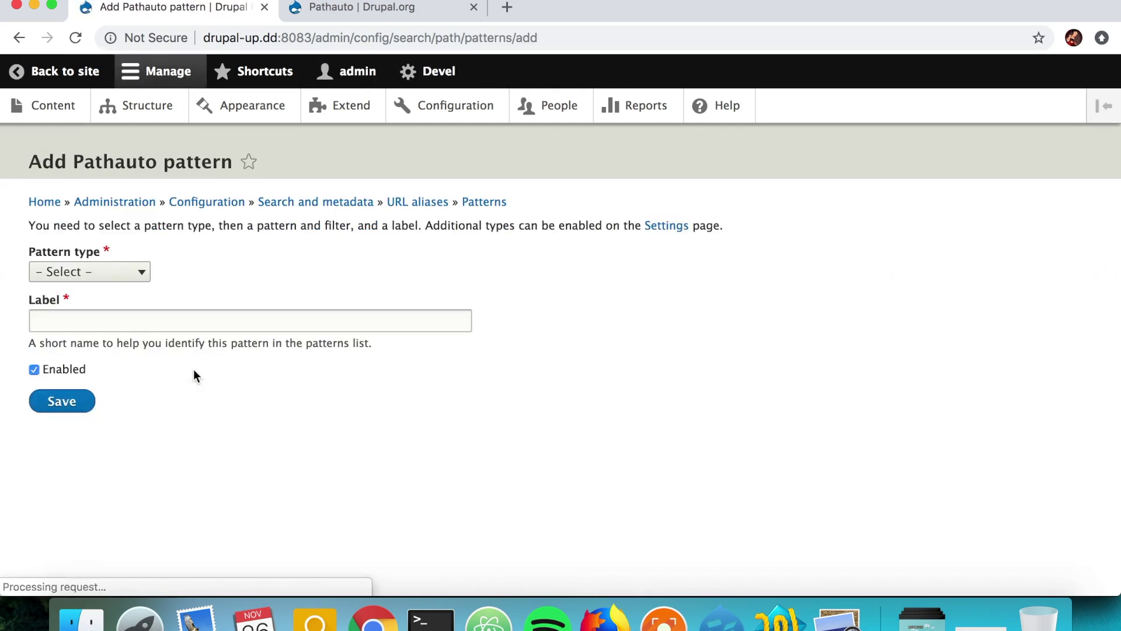
Set the pattern type to Content and apply it to Article and Basic page
left_click(107, 272)
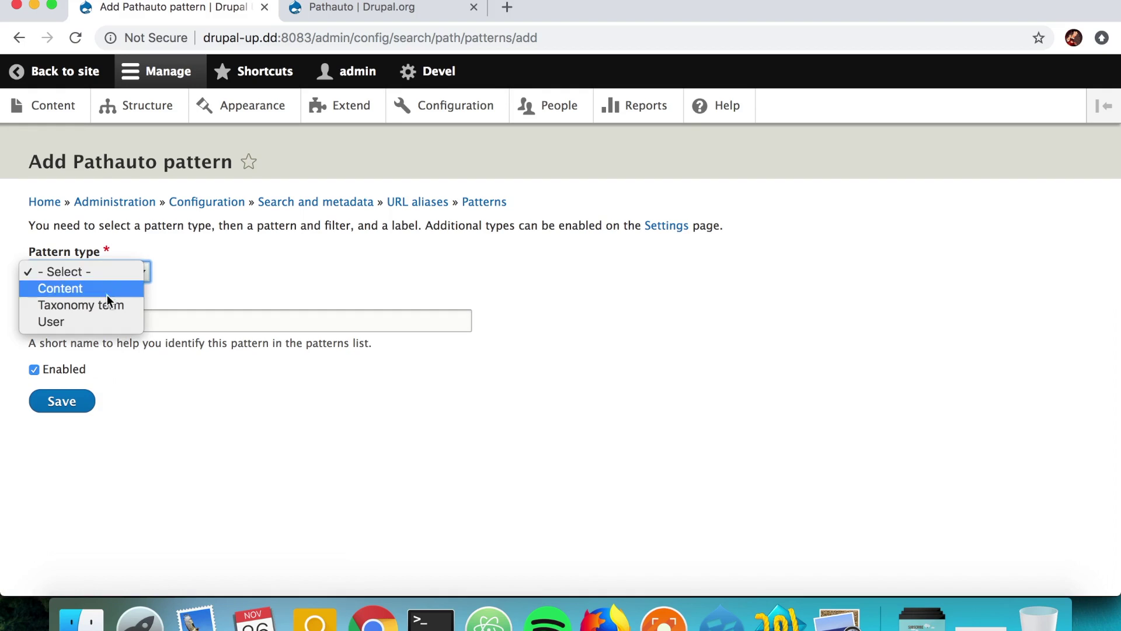
left_click(106, 294)
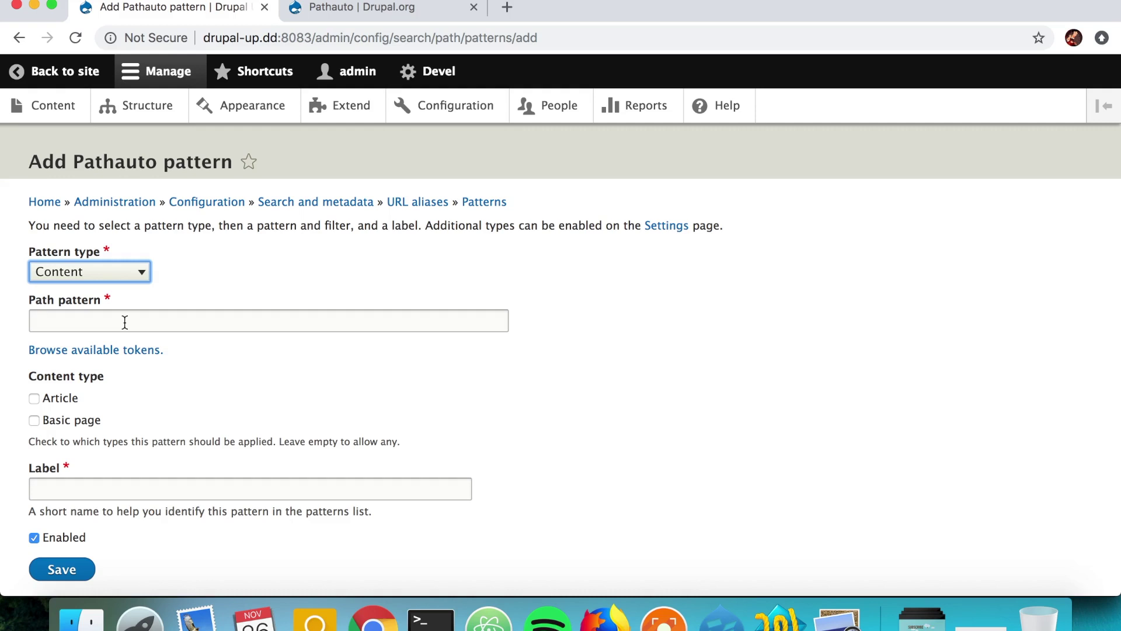
left_click(69, 399)
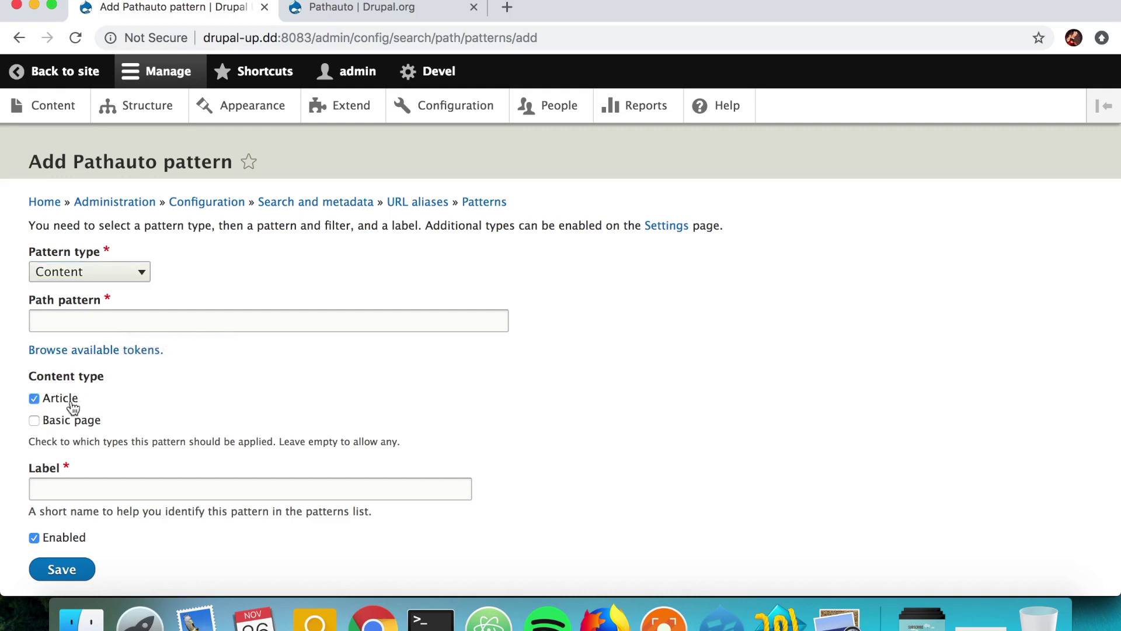
left_click(69, 428)
scroll(156, 425, "down", 2)
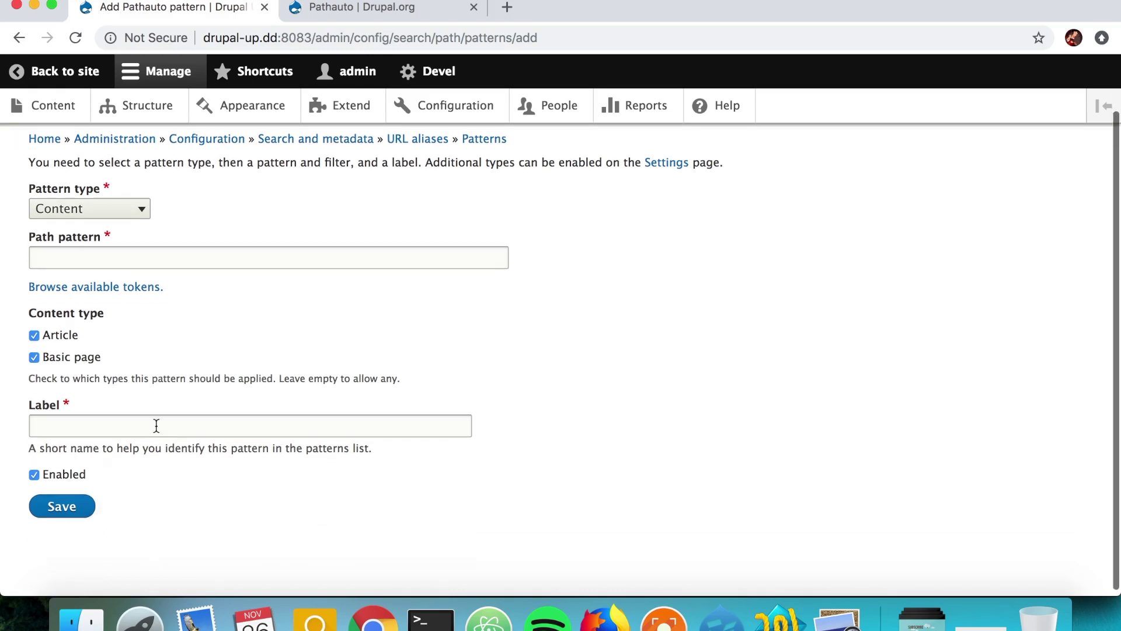
left_click(146, 425)
Label the pattern 'General pattern' and begin the path pattern with '/'
type("Fu")
key("BackSpace")
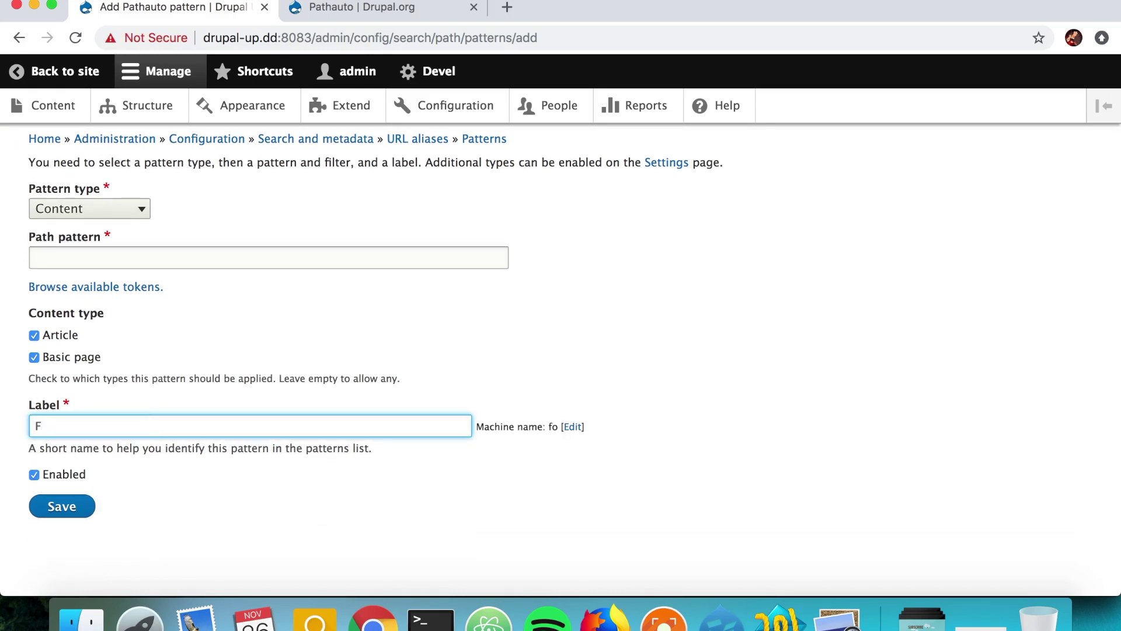
key("BackSpace")
type("Gener")
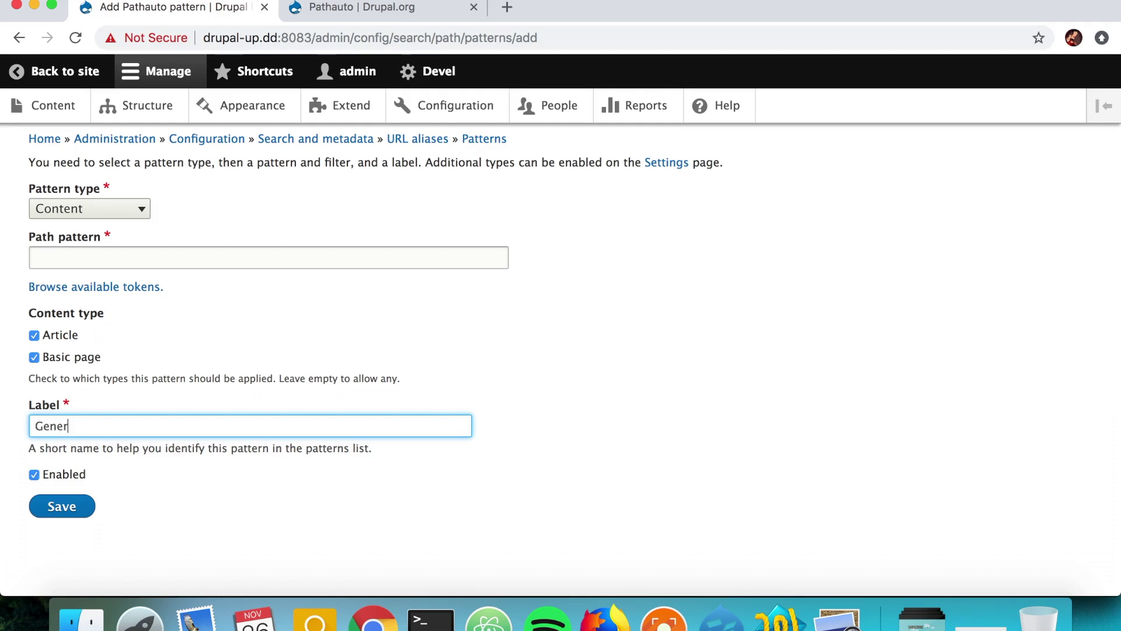
type("al pattern")
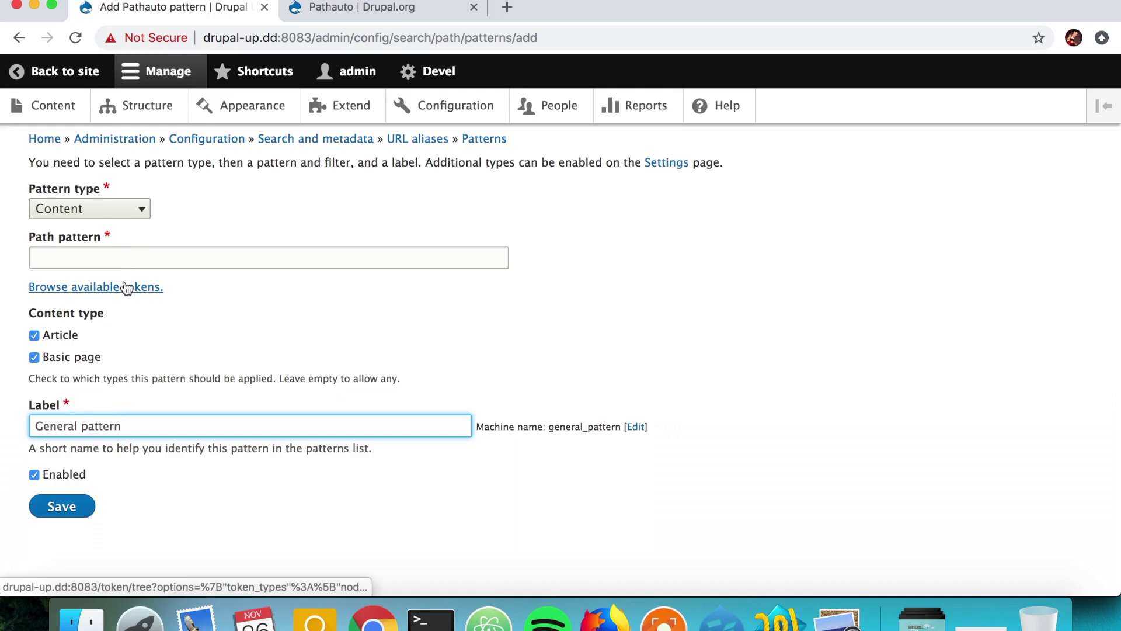
left_click(106, 255)
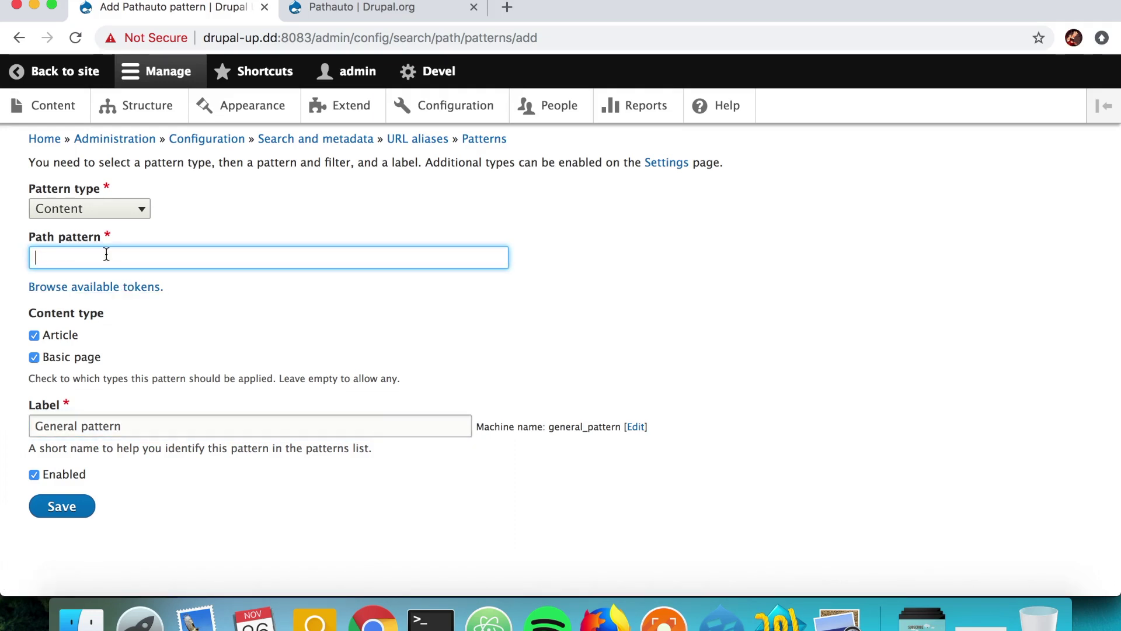
type("/")
Add the [node:title] token from the token browser to the path and save the pattern
left_click(153, 287)
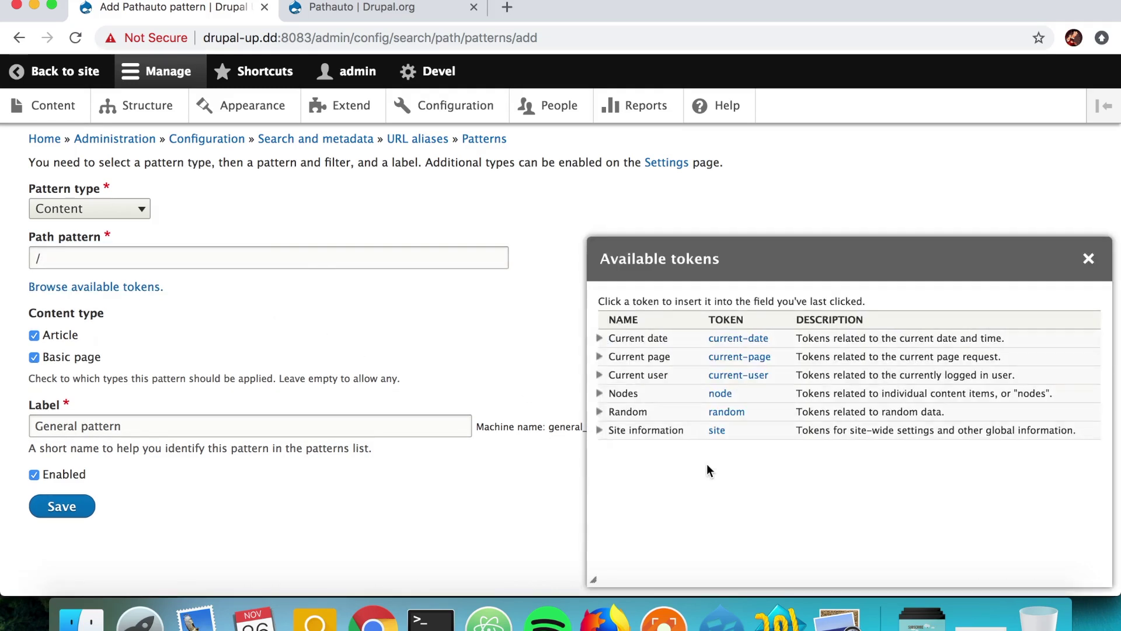
left_click(603, 393)
scroll(643, 424, "down", 10)
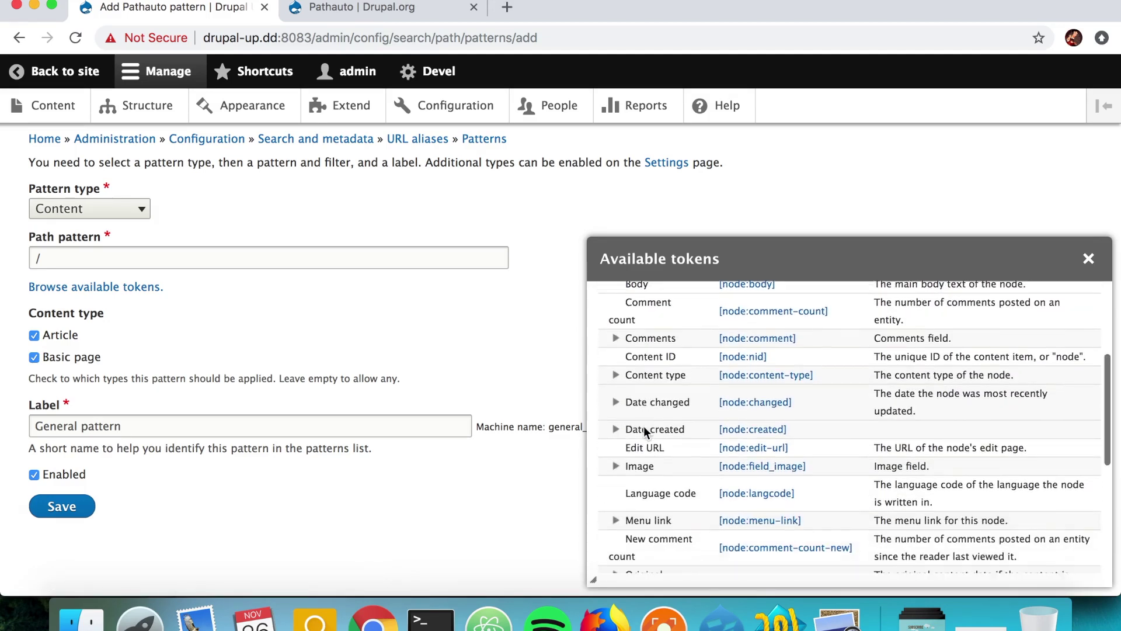
scroll(645, 431, "down", 5)
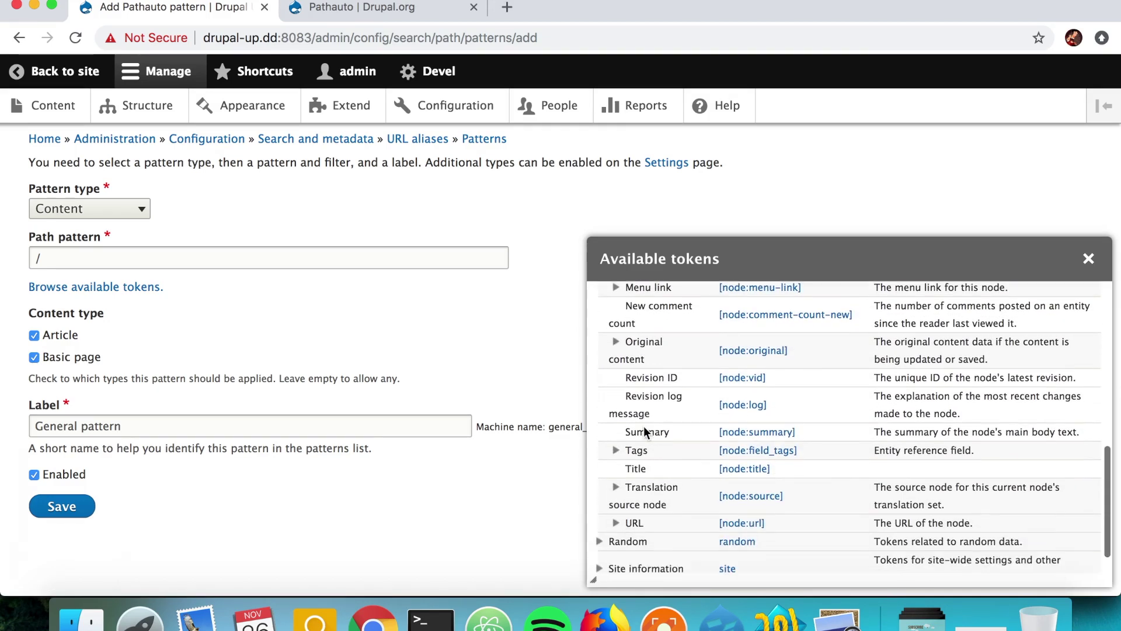
left_click_drag(768, 471, 720, 471)
key("super+c")
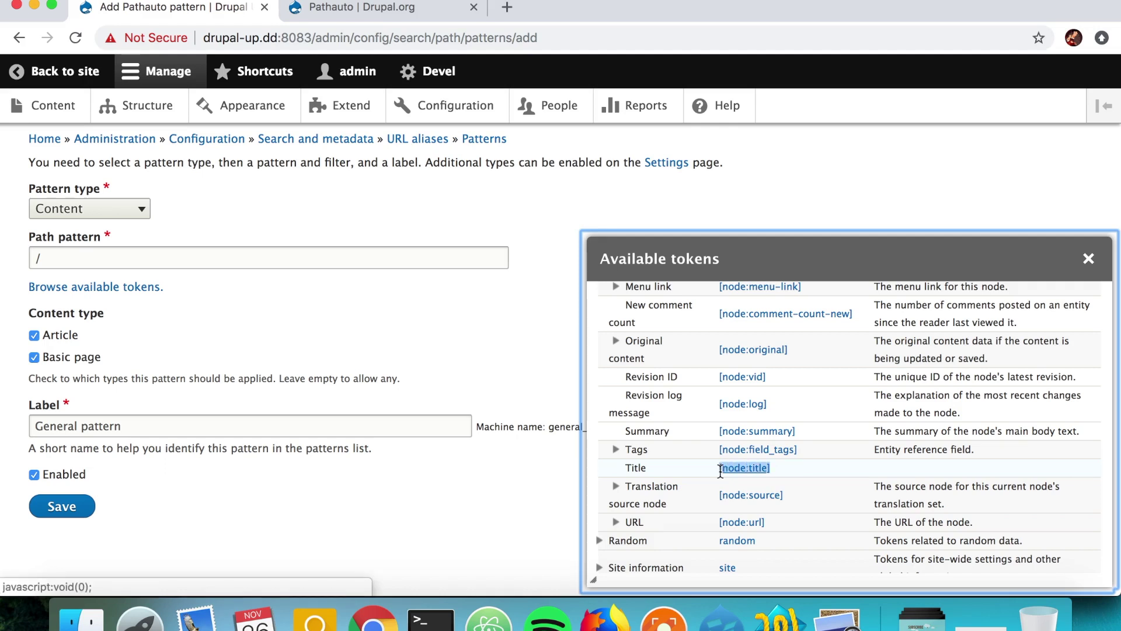
left_click(1089, 258)
left_click(98, 264)
key("super+v")
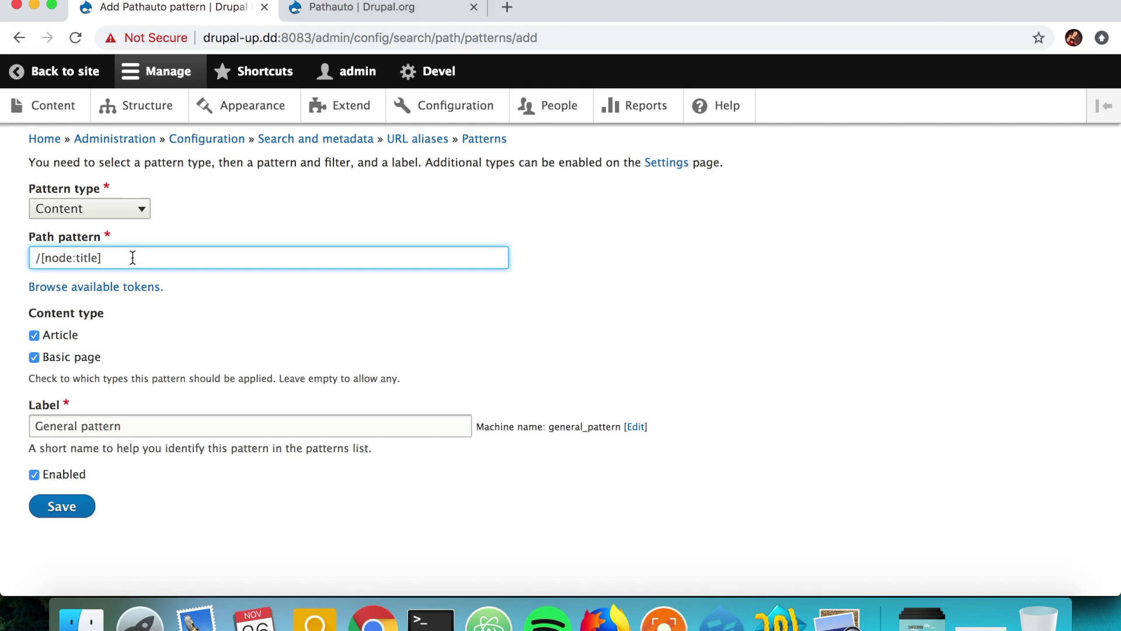
left_click(85, 516)
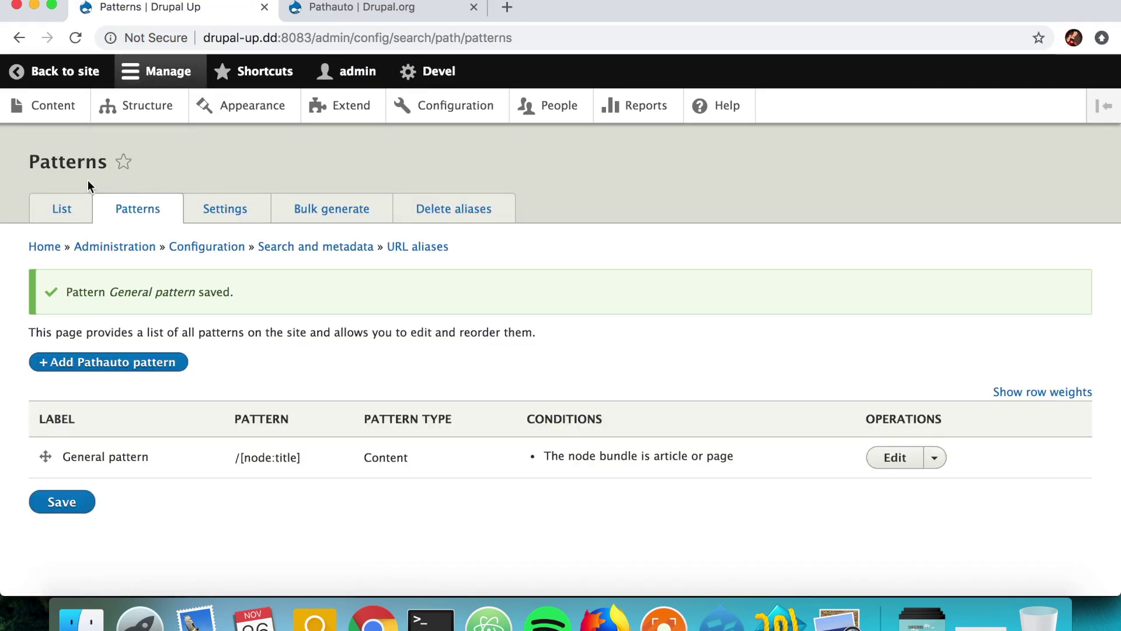
Title a new article 'Our new article with auto path' and show its URL alias settings
left_click(65, 121)
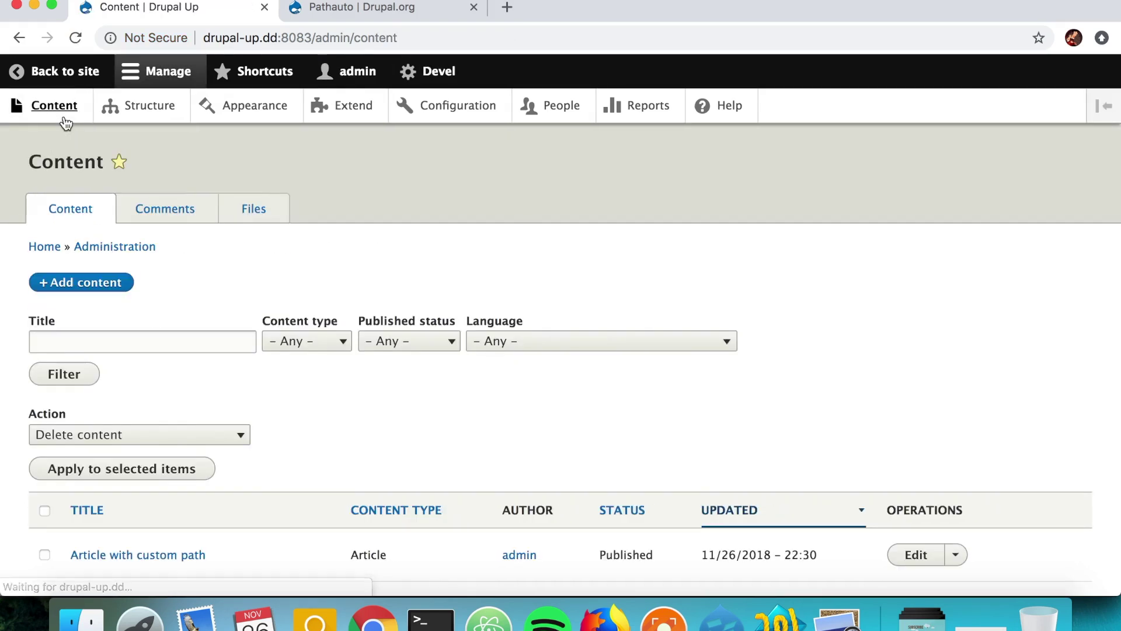
left_click(114, 285)
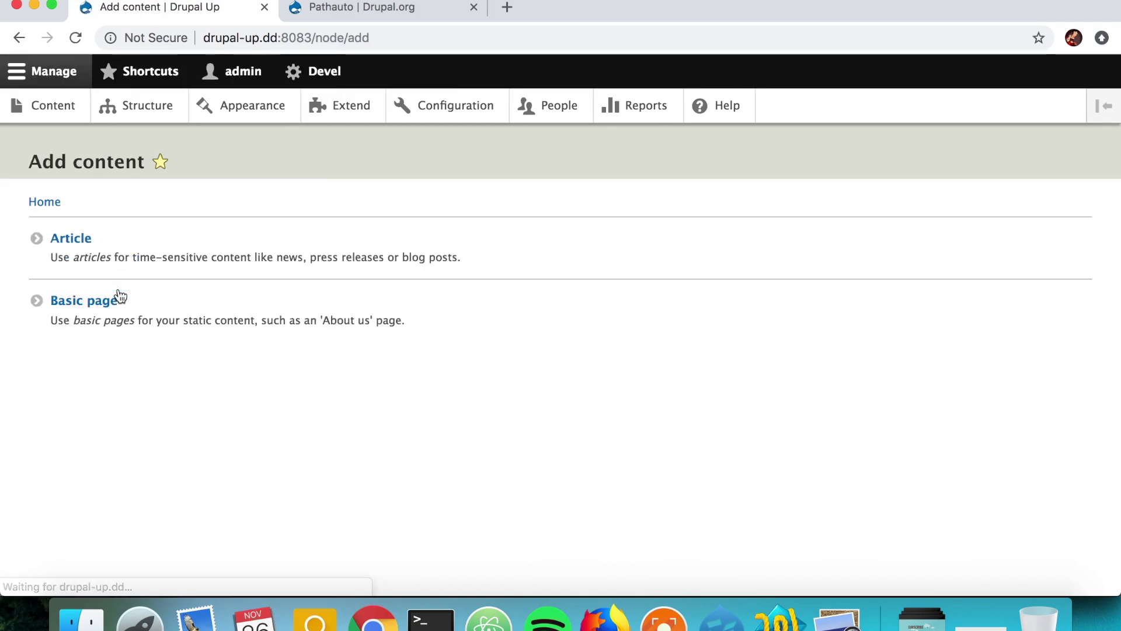
left_click(139, 260)
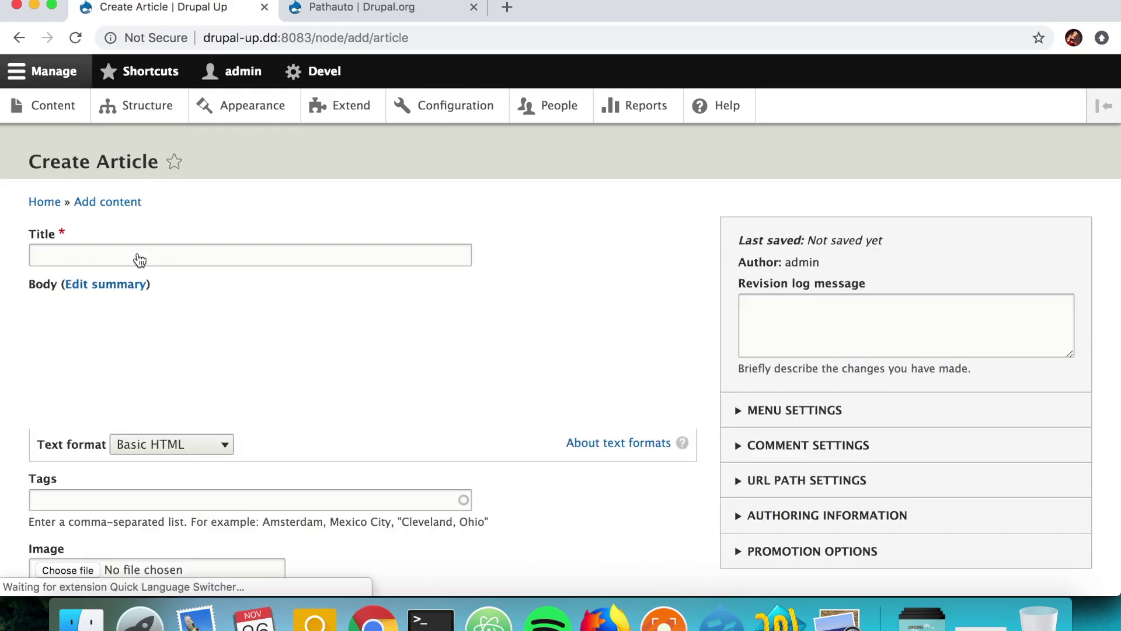
left_click(131, 256)
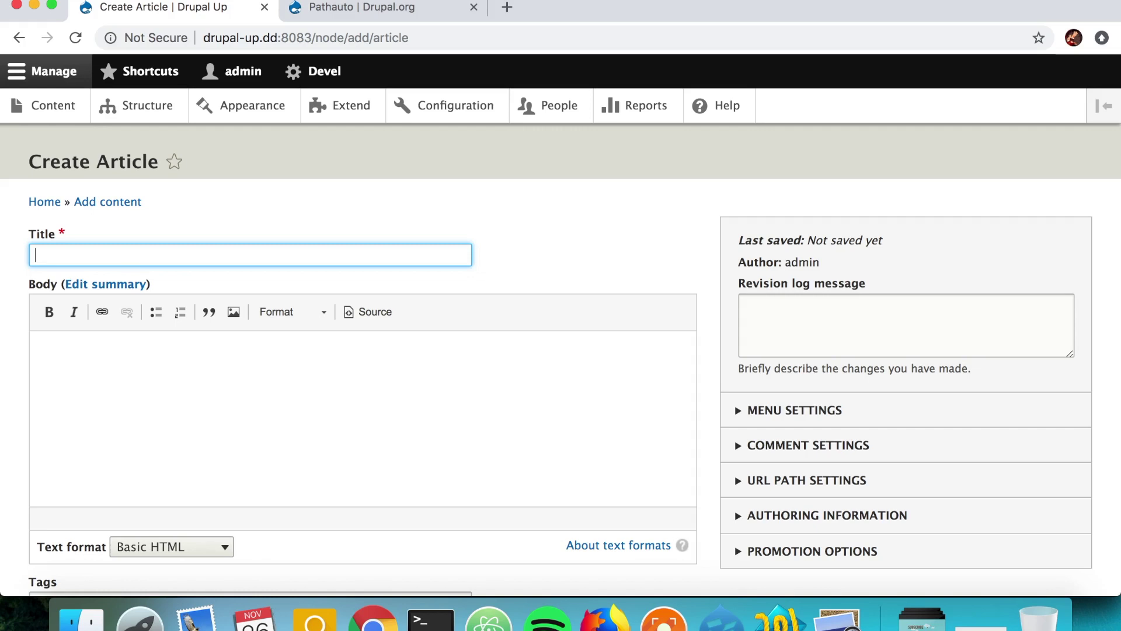
type("Our new article wi")
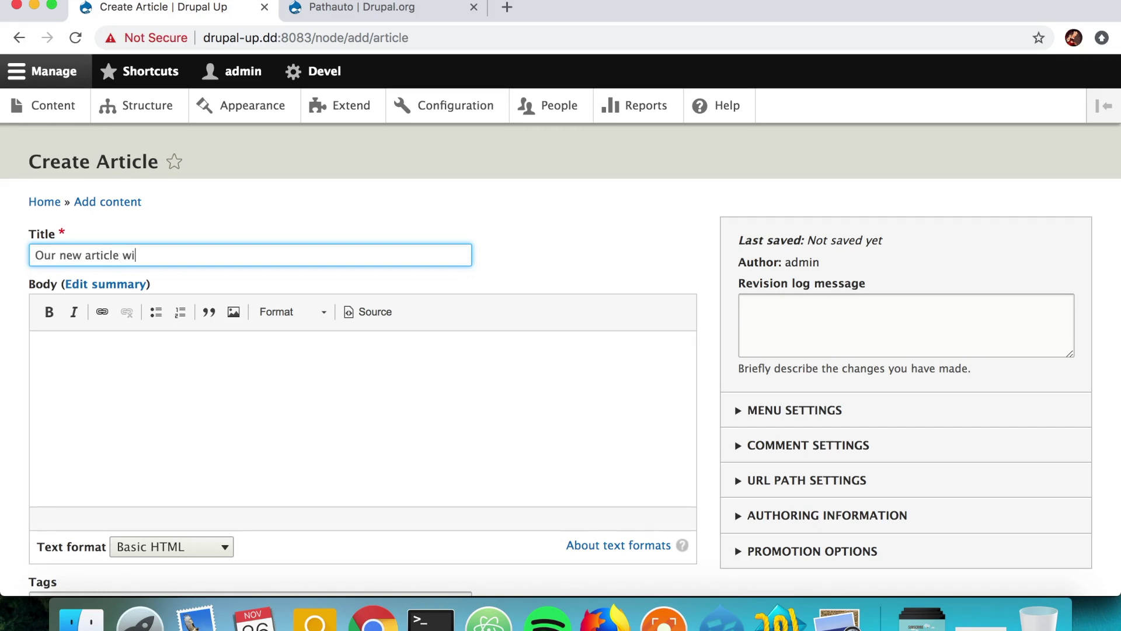
type("th auto path")
left_click(808, 483)
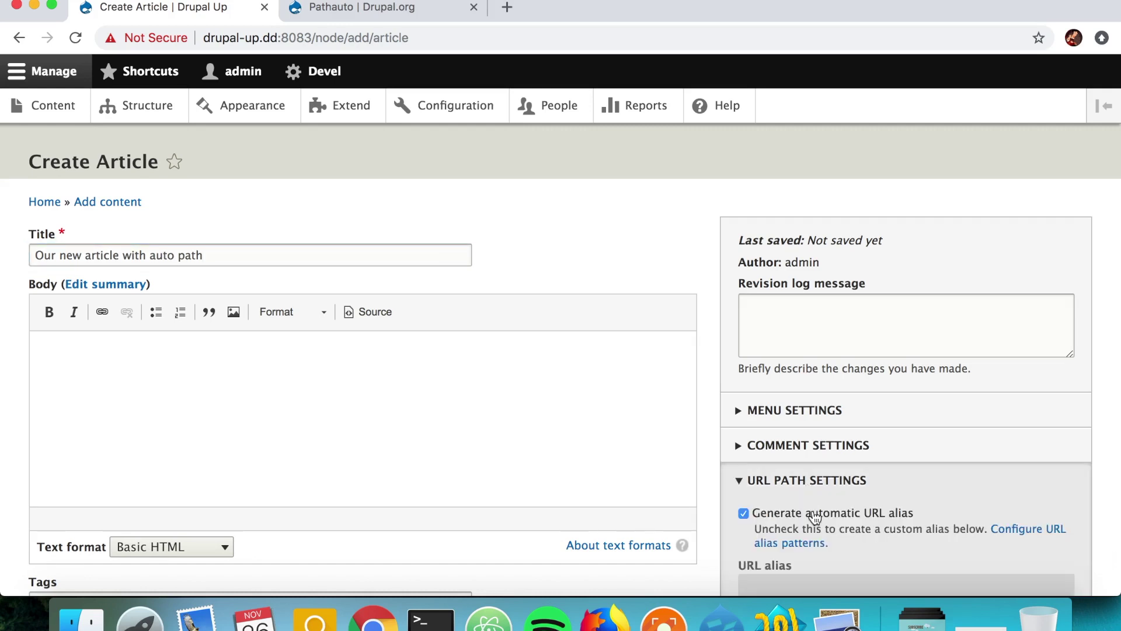
Save 'Our new article with auto path' and verify its generated alias /our-new-article-auto-path
scroll(815, 517, "down", 4)
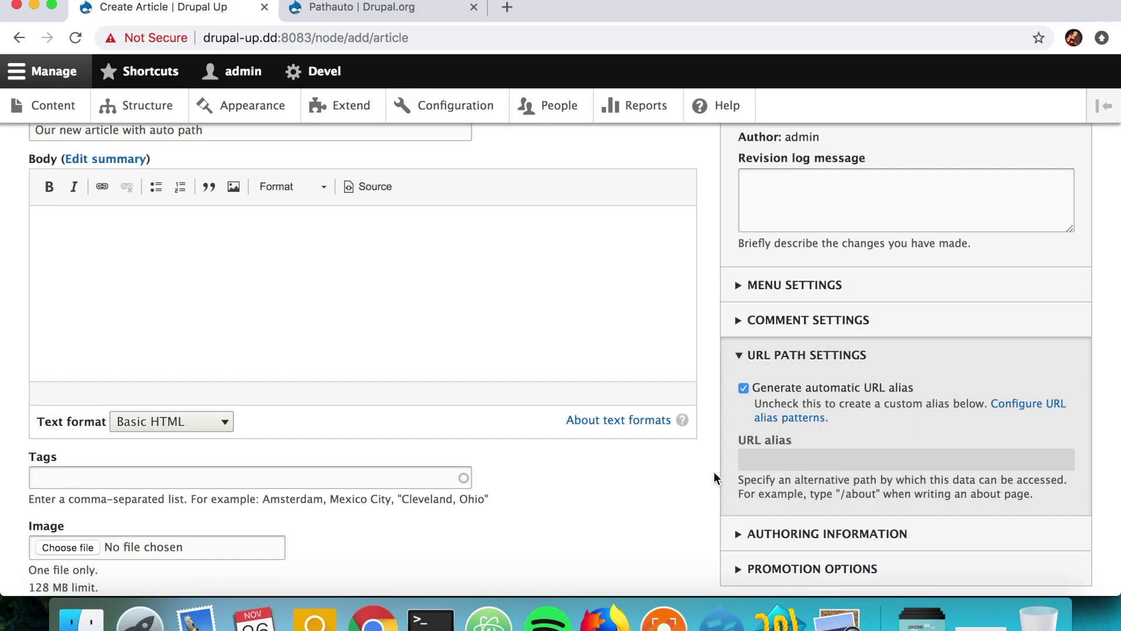
scroll(524, 518, "down", 5)
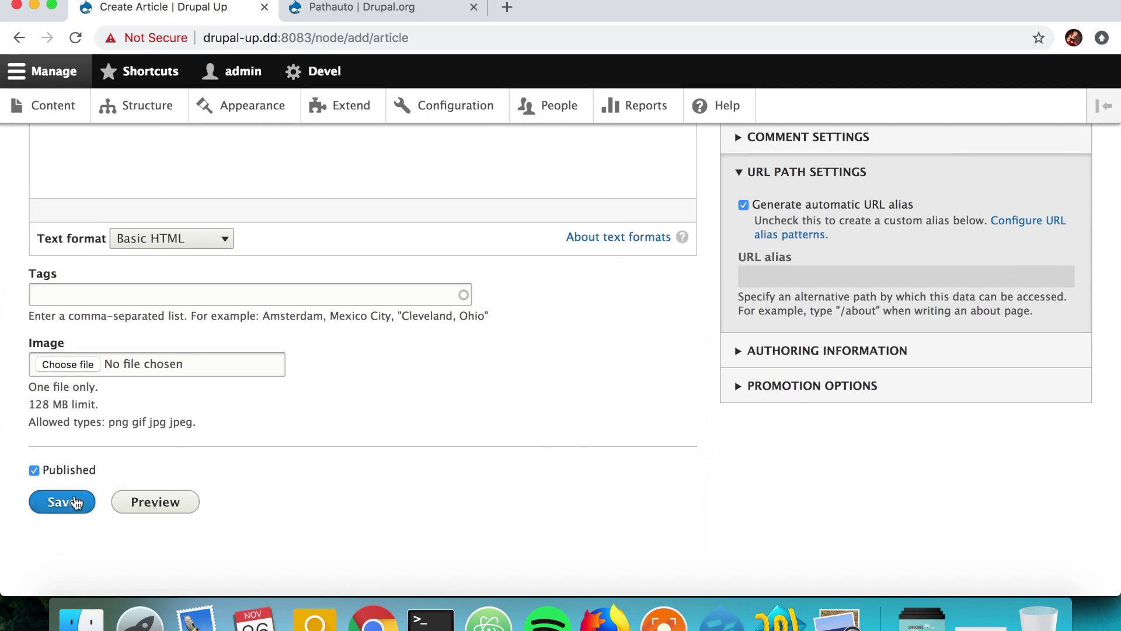
left_click(73, 503)
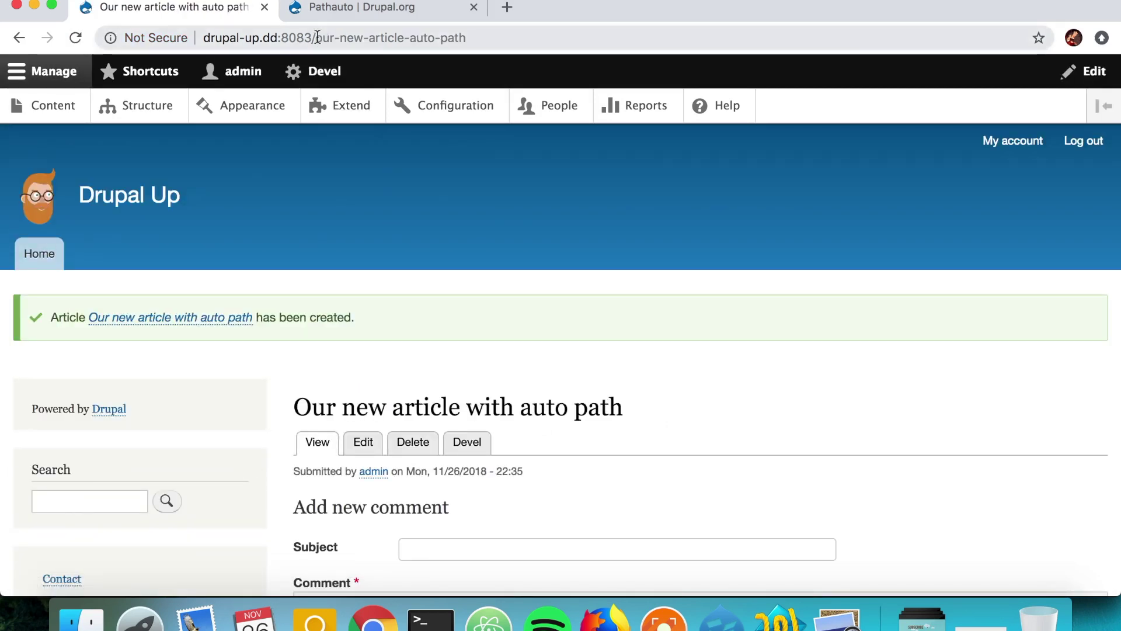
left_click_drag(316, 38, 476, 34)
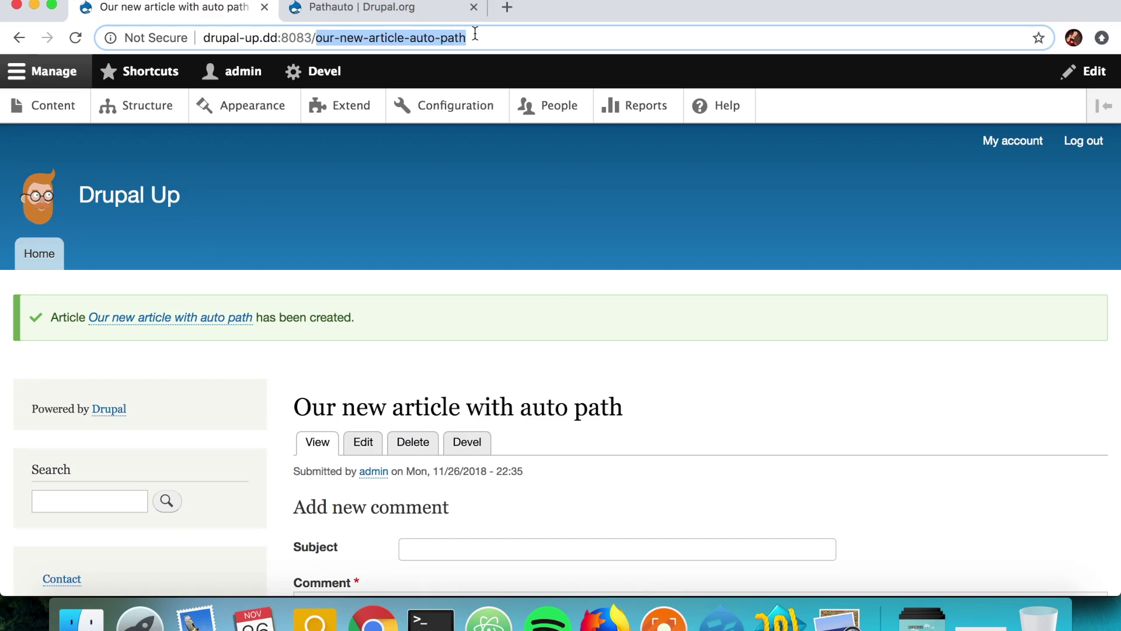